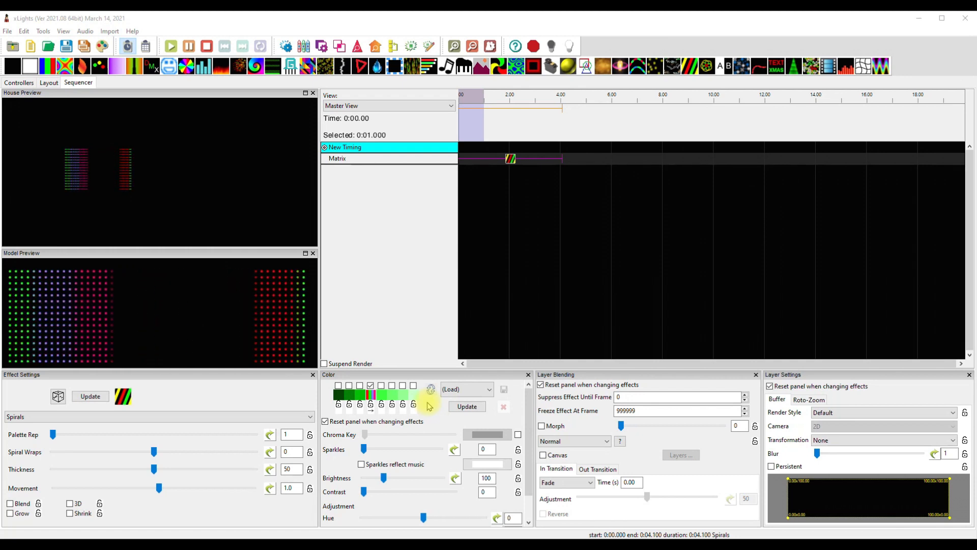
# Step: Move the red stop of the fourth colour's curve to the start, preview Gradient blending, and keep the blend mode at None
pyautogui.click(370, 396)
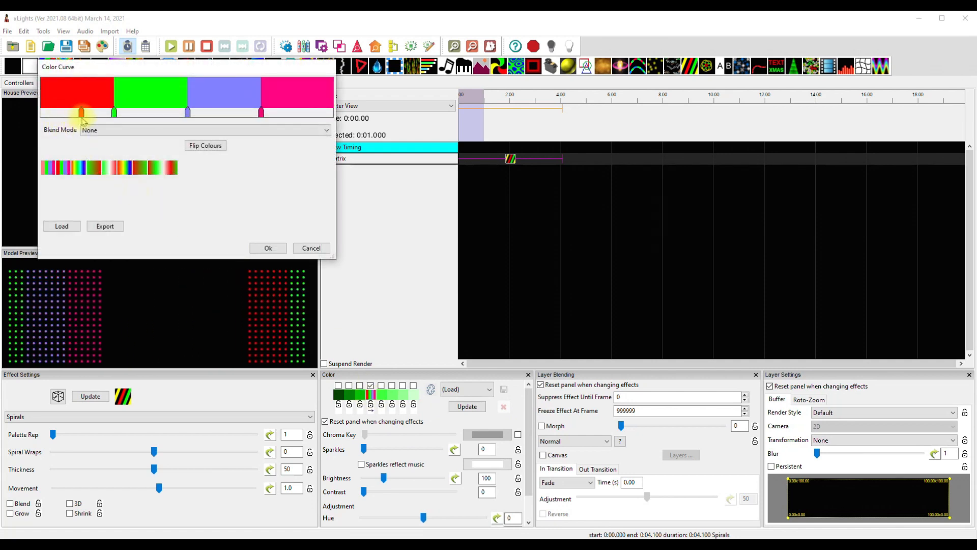
pyautogui.moveTo(81, 112); pyautogui.dragTo(39, 112)
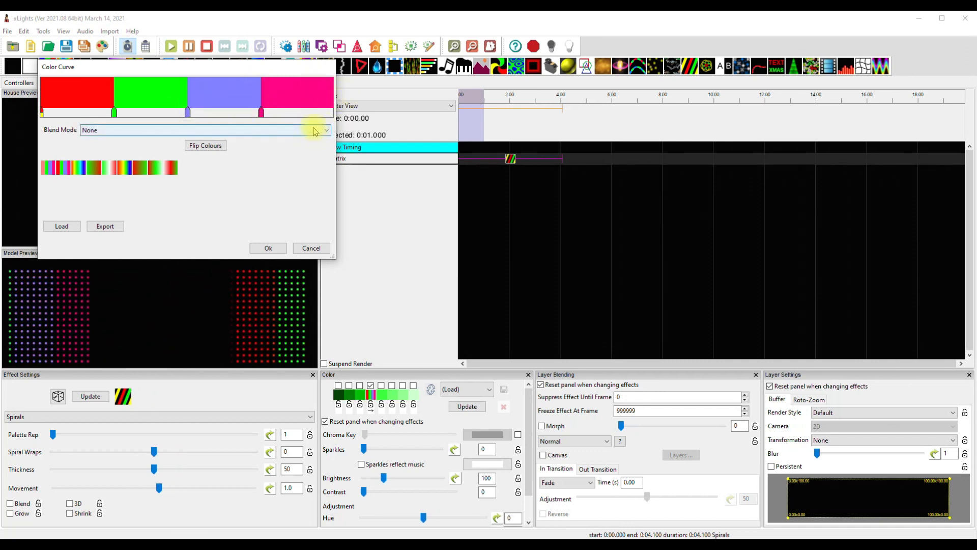
pyautogui.click(178, 130)
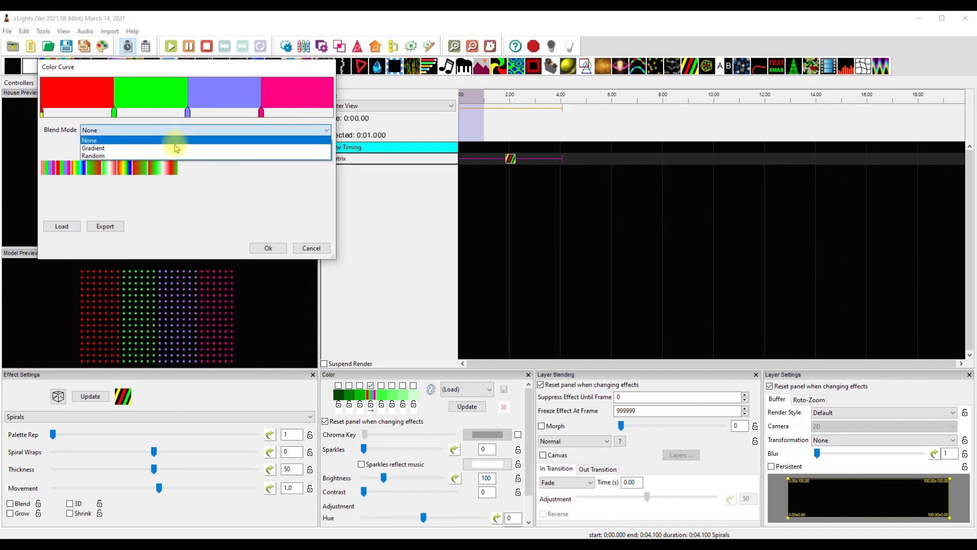
pyautogui.click(177, 142)
pyautogui.click(173, 130)
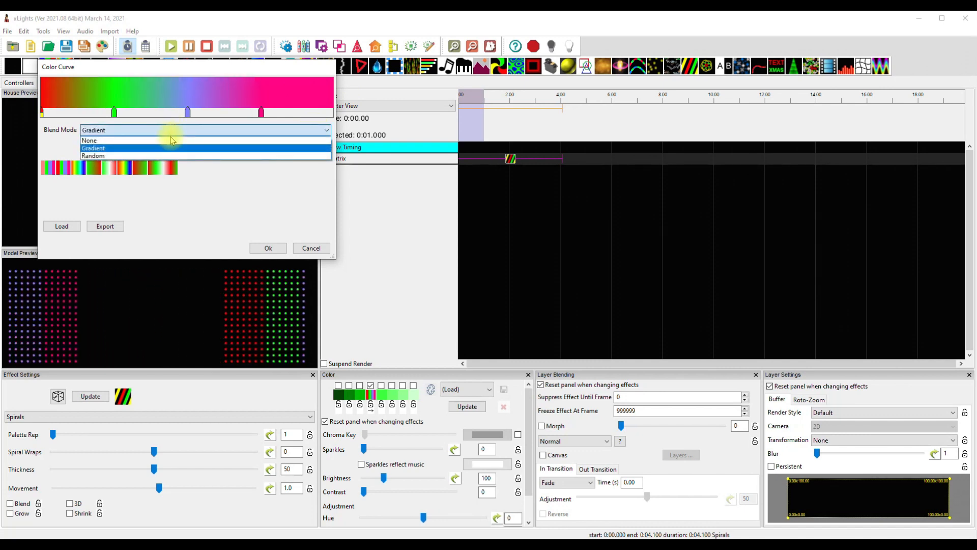
pyautogui.click(172, 139)
pyautogui.click(269, 248)
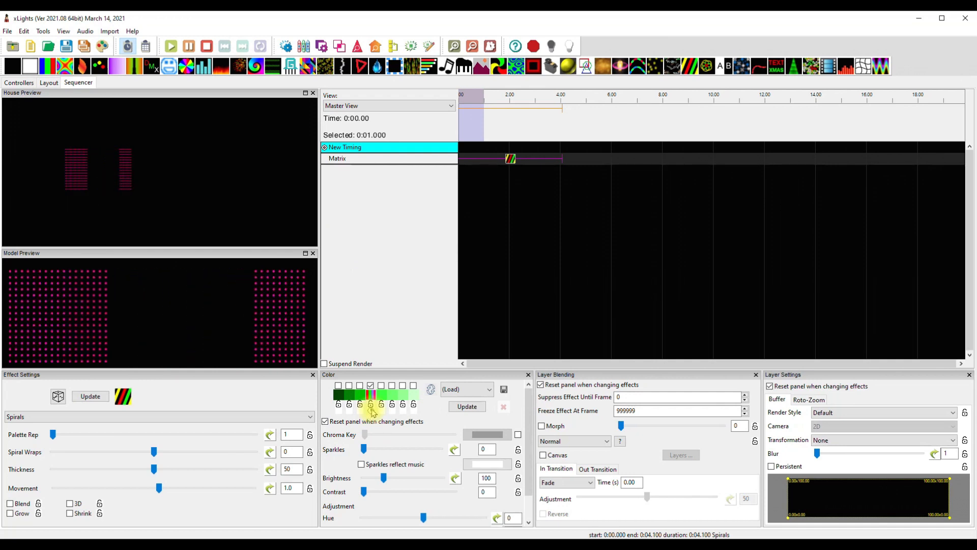
# Step: Load the pink preset palette for the Spirals effect on the Matrix
pyautogui.click(510, 159)
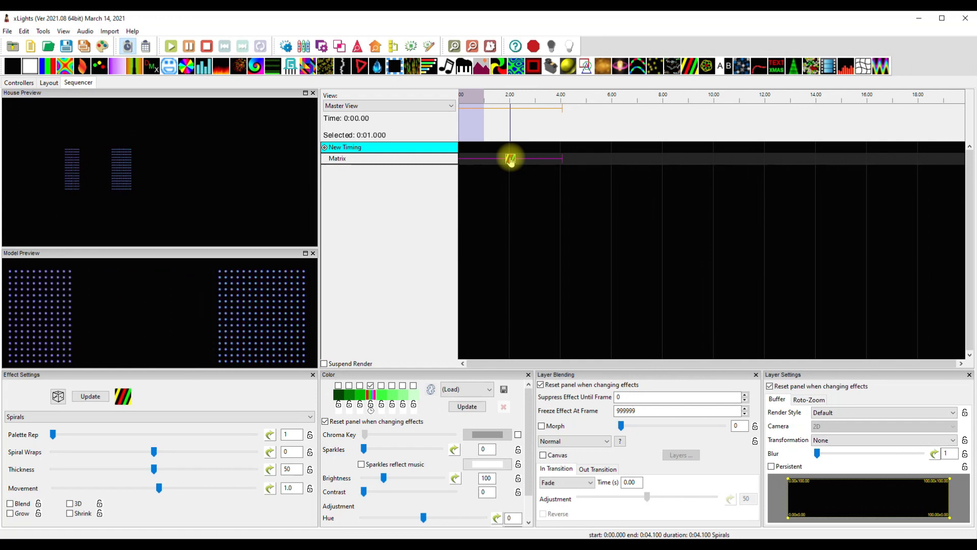
pyautogui.click(476, 390)
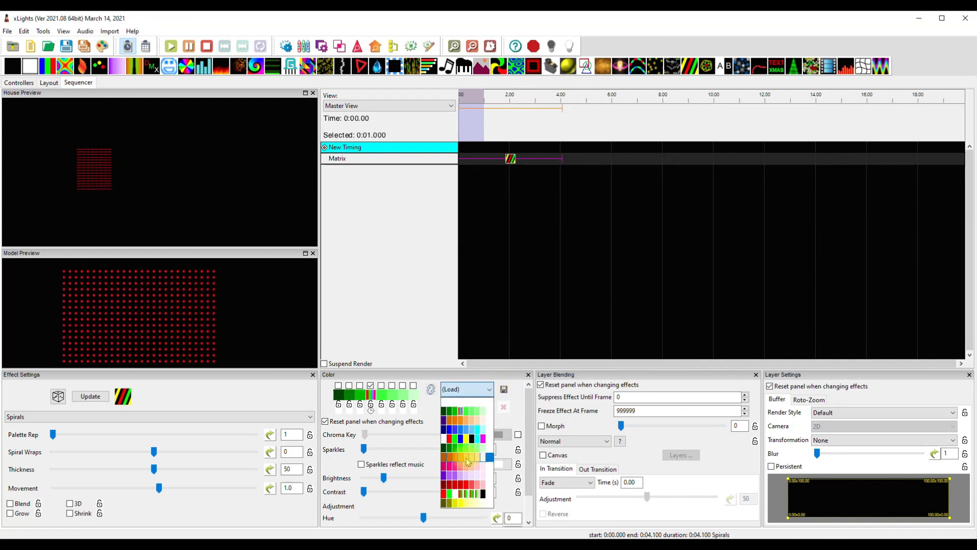
pyautogui.click(484, 465)
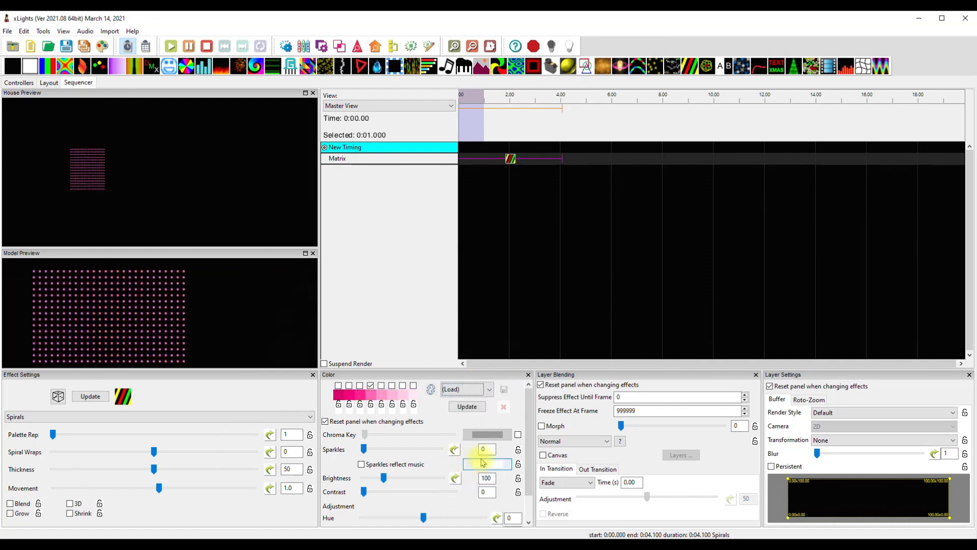
# Step: Change the palette's first four colours to yellow, cyan, lime green and lavender, in that order
pyautogui.click(339, 395)
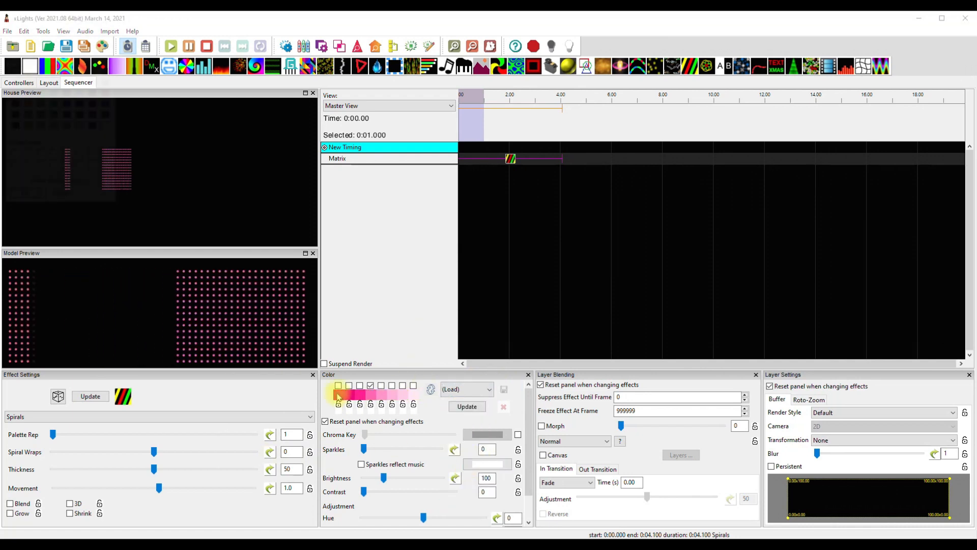
pyautogui.click(27, 81)
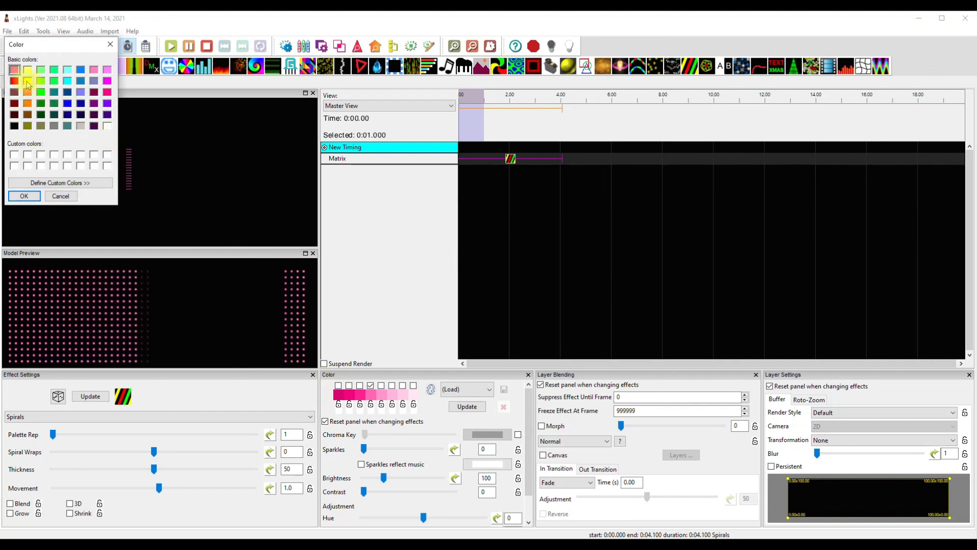
pyautogui.click(24, 196)
pyautogui.click(349, 396)
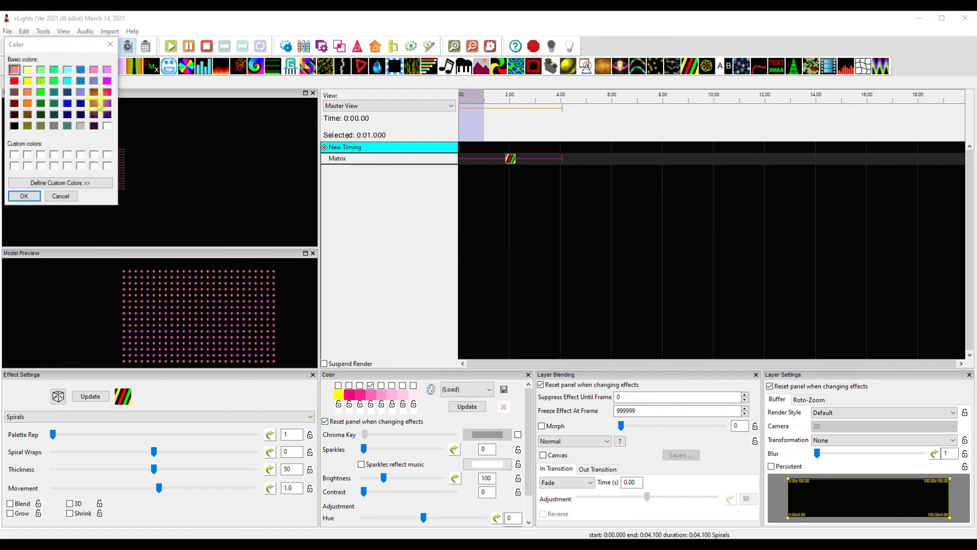
pyautogui.click(67, 82)
pyautogui.click(24, 196)
pyautogui.click(360, 395)
pyautogui.click(41, 81)
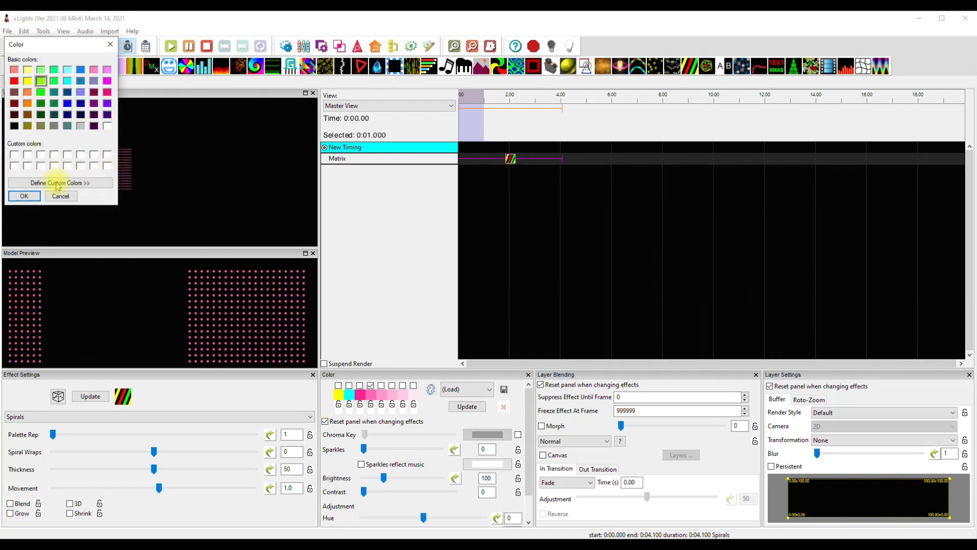
pyautogui.click(24, 196)
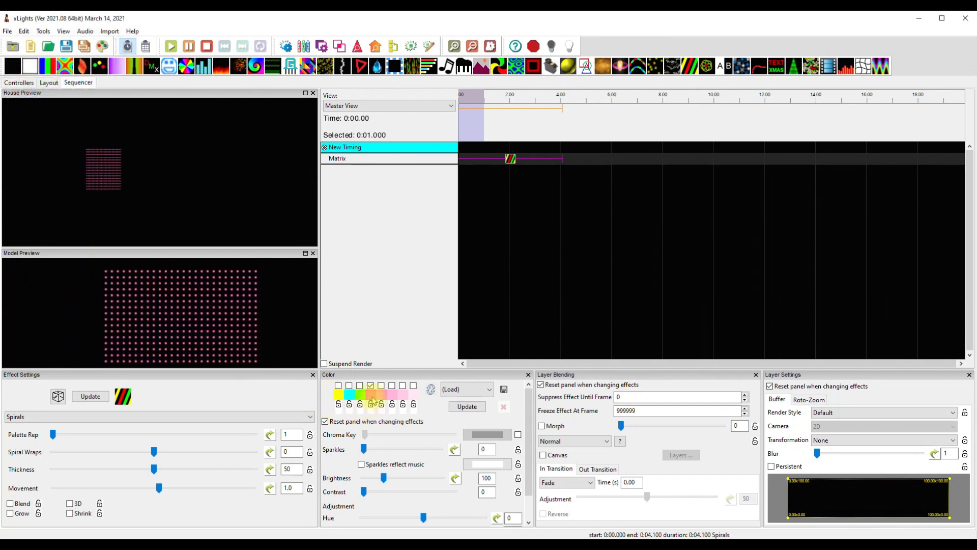
pyautogui.click(372, 397)
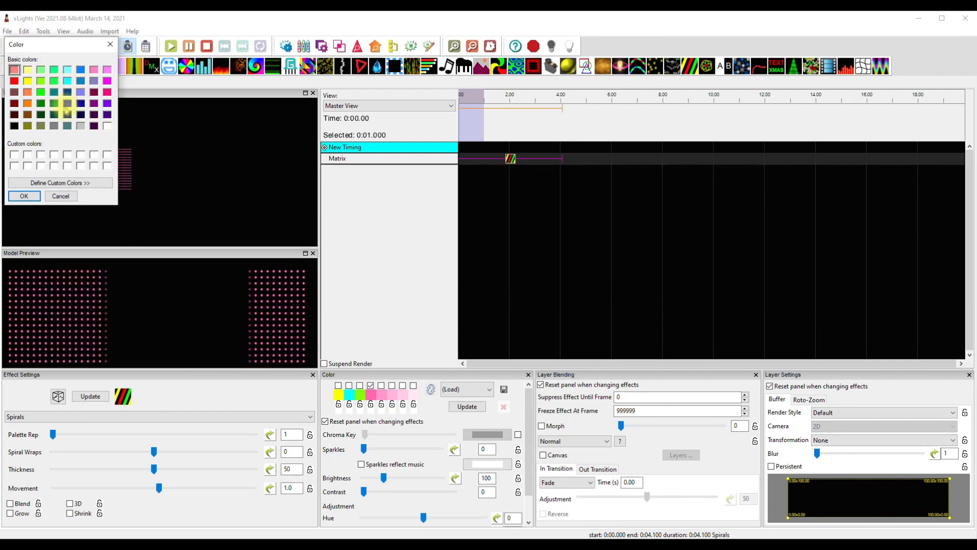
pyautogui.click(81, 92)
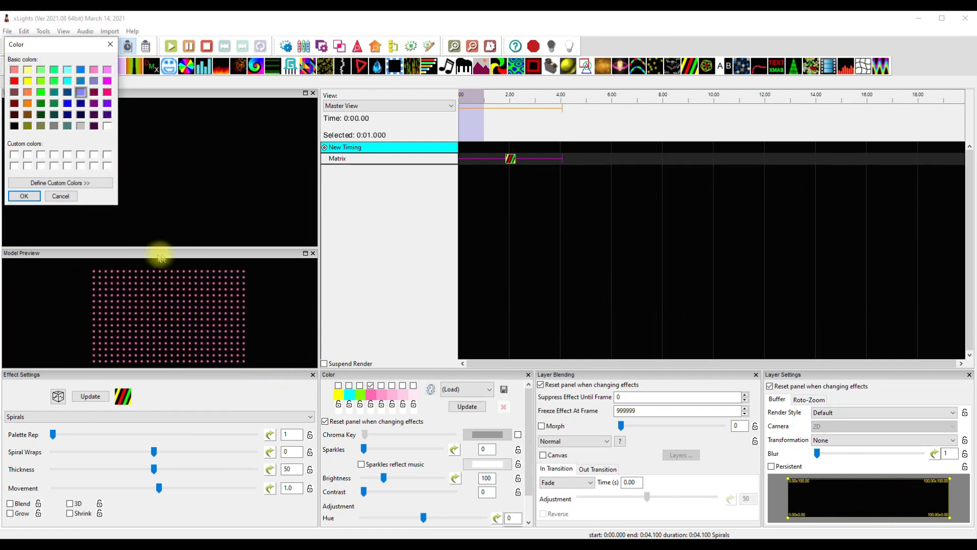
pyautogui.click(24, 196)
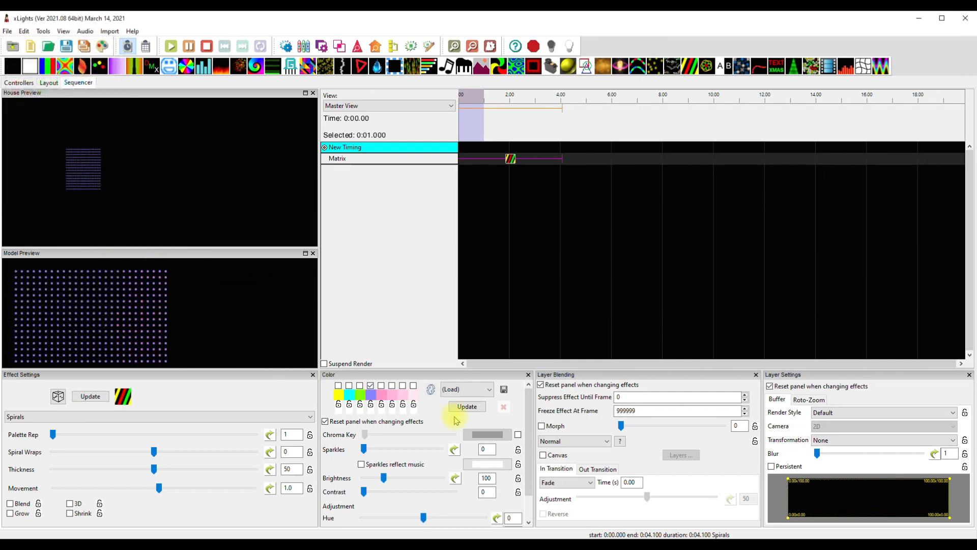
# Step: Enable the first three palette colours for the Spirals effect alongside the fourth
pyautogui.click(359, 385)
pyautogui.click(348, 386)
pyautogui.click(338, 386)
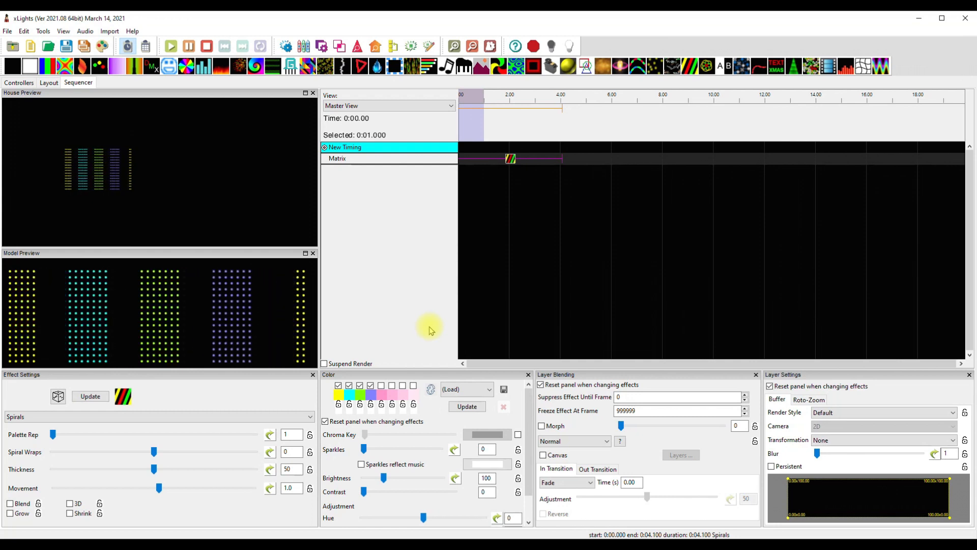
# Step: Bring the File Explorer window into view, inspect the show's palettes folder, return to the show folder, and move the window away
pyautogui.moveTo(976, 158); pyautogui.dragTo(453, 112)
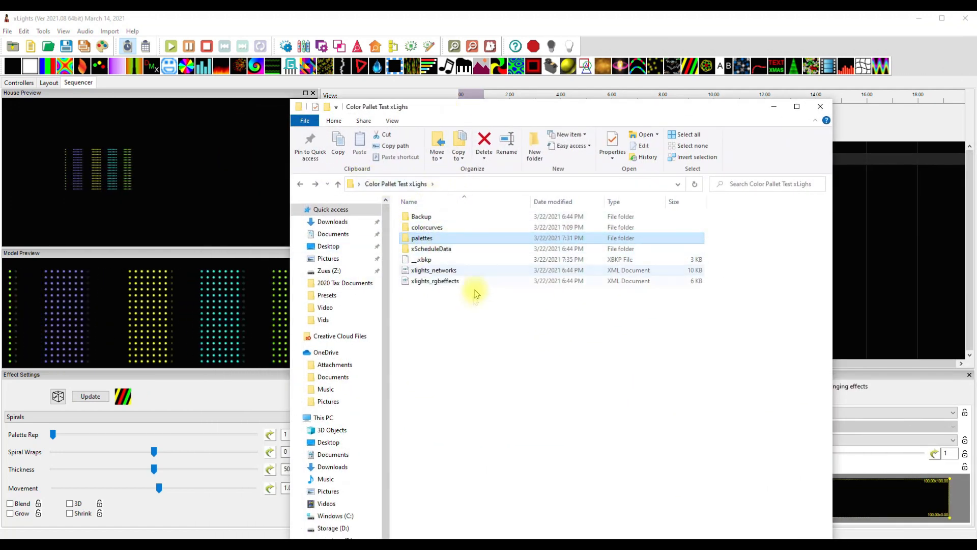
pyautogui.doubleClick(419, 238)
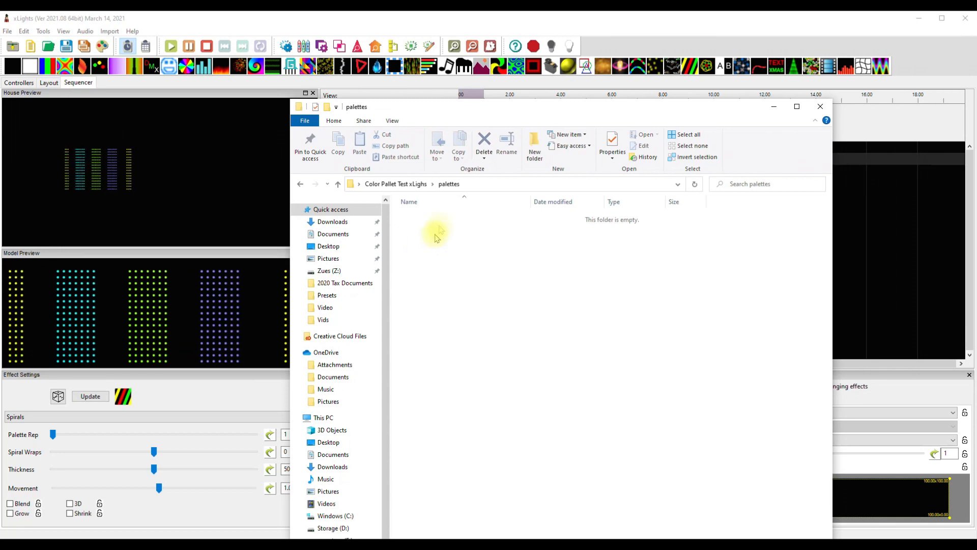
pyautogui.click(301, 184)
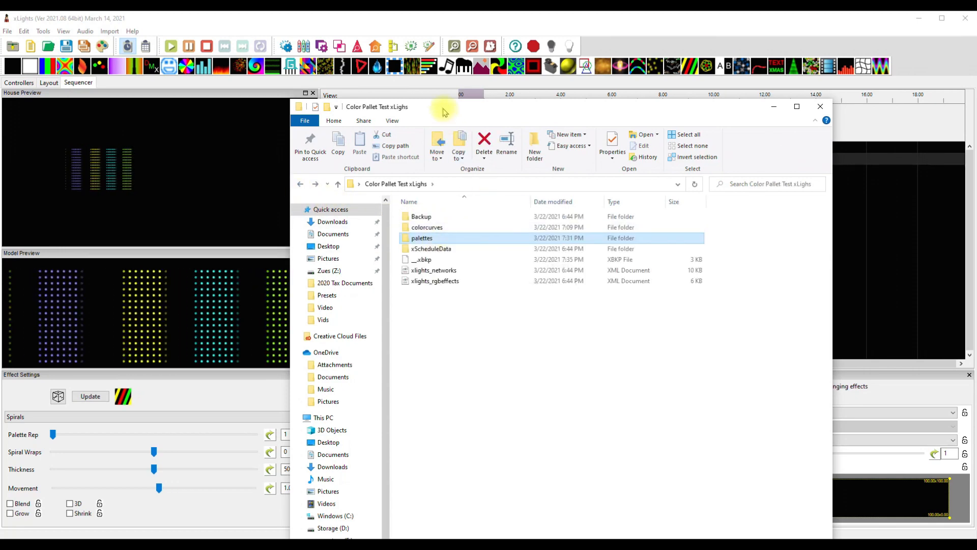
pyautogui.moveTo(443, 109); pyautogui.dragTo(976, 111)
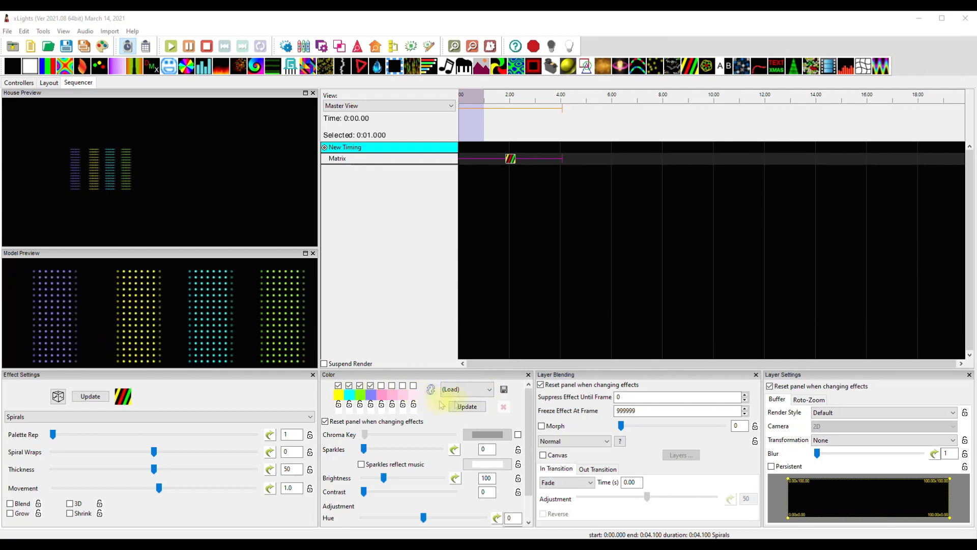
# Step: Save the current colour palette and check for its file in the show's palettes folder
pyautogui.click(504, 390)
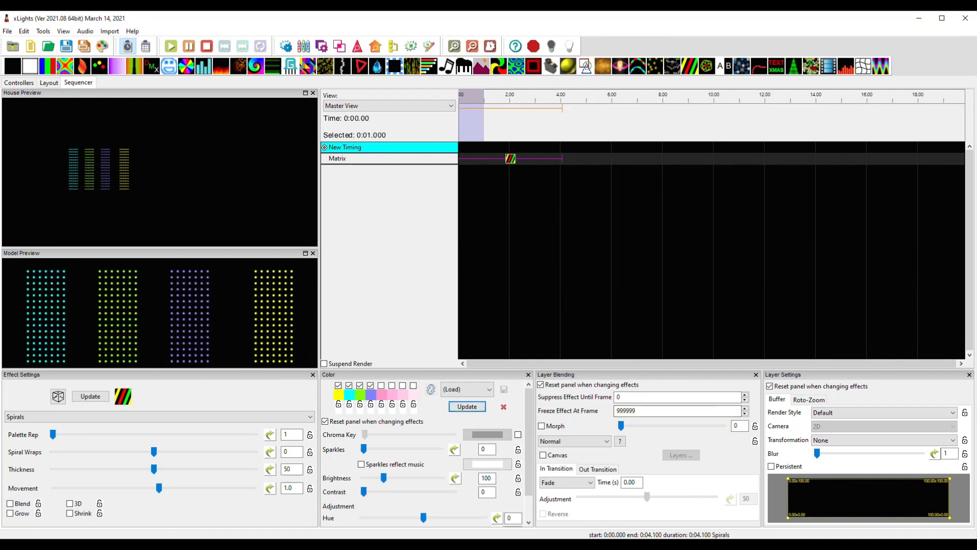
pyautogui.moveTo(976, 295); pyautogui.dragTo(375, 168)
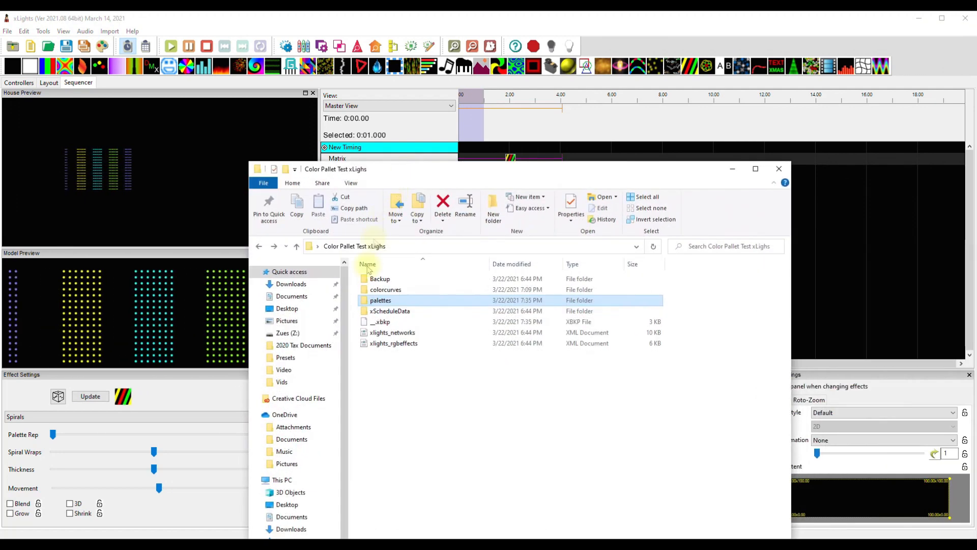
pyautogui.doubleClick(379, 306)
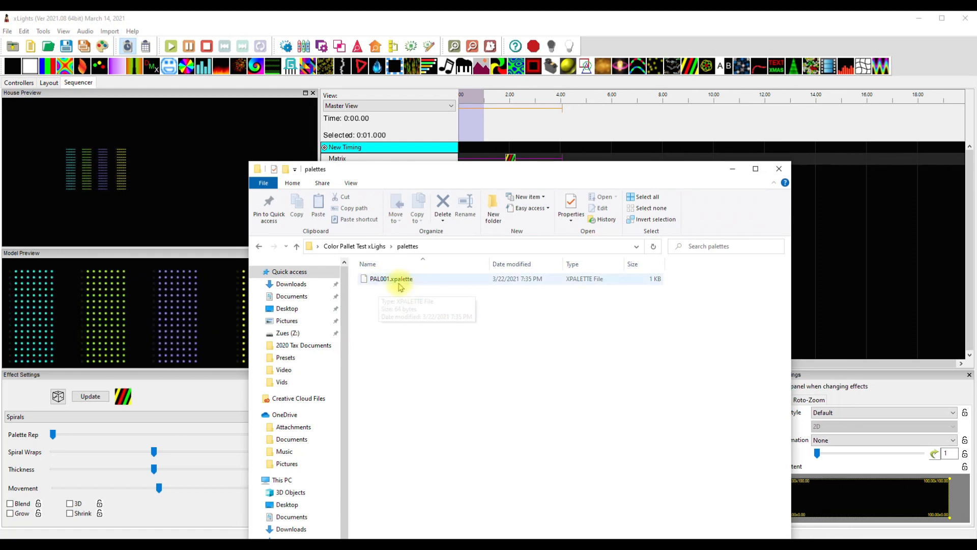
pyautogui.moveTo(430, 176); pyautogui.dragTo(976, 249)
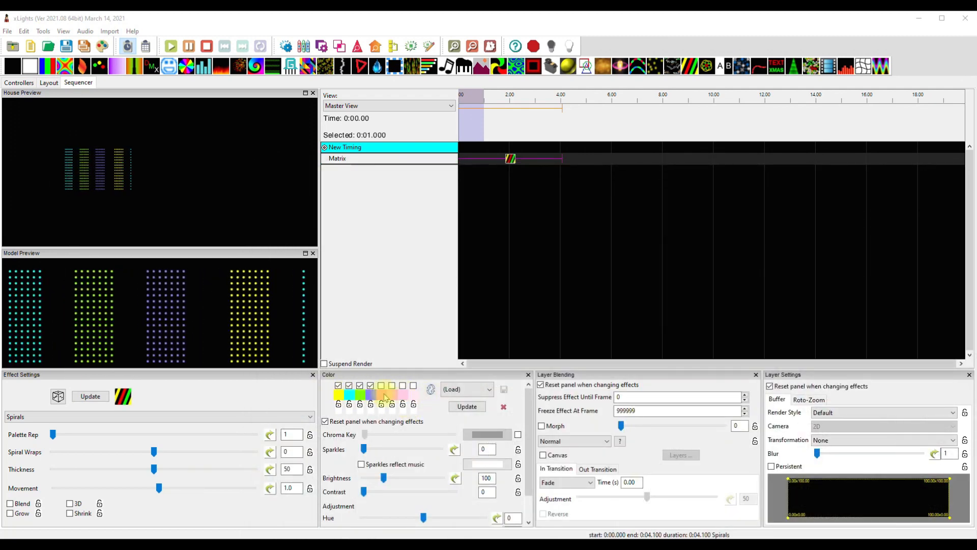
# Step: Load the orange preset palette and change its first colour to purple
pyautogui.click(489, 390)
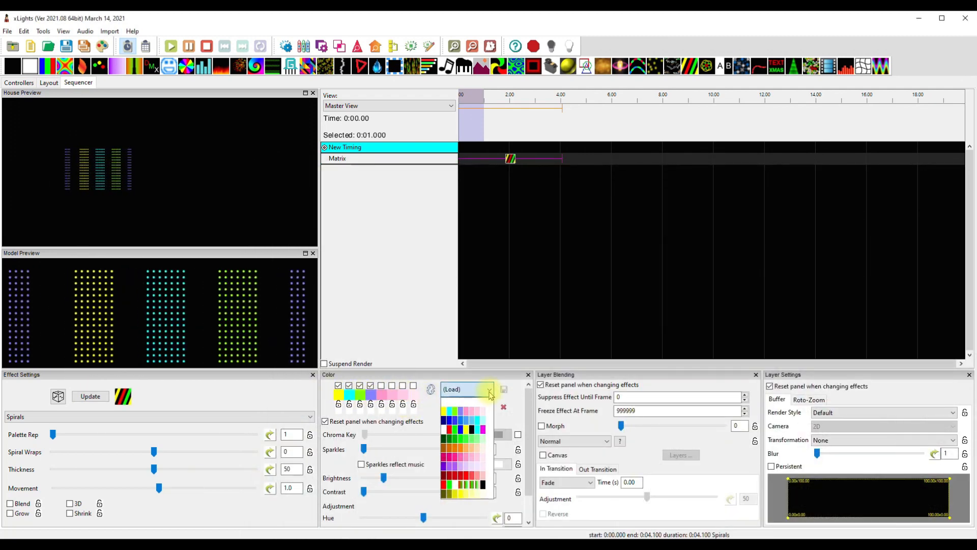
pyautogui.click(480, 447)
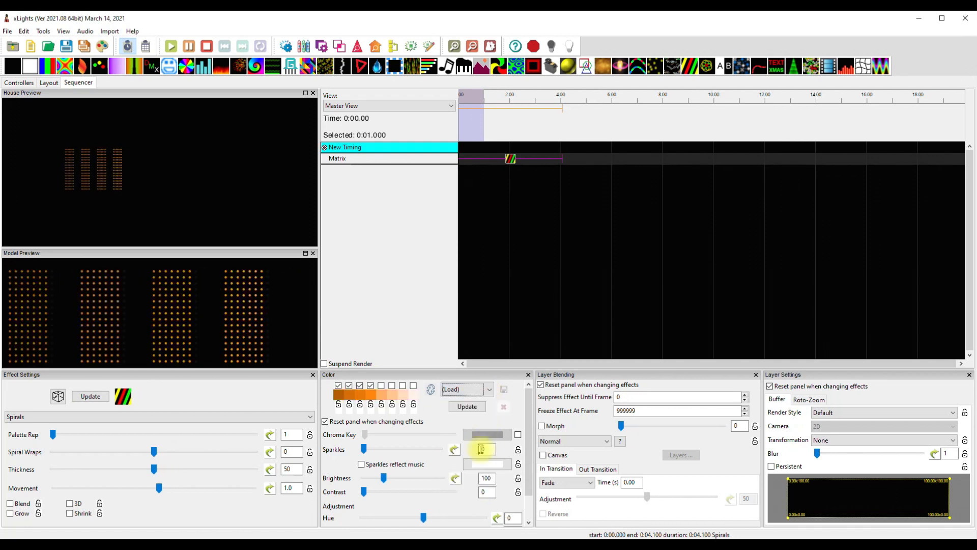
pyautogui.click(338, 396)
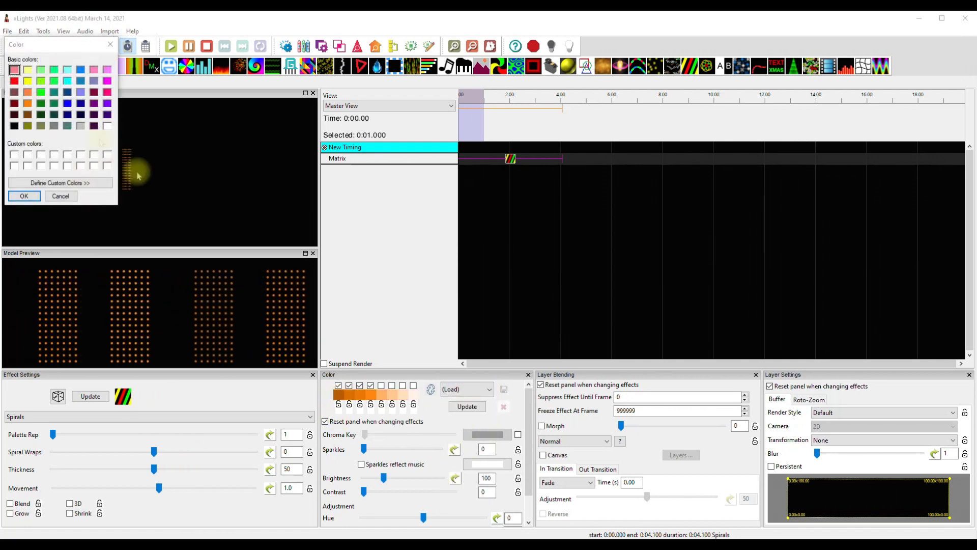
pyautogui.click(108, 105)
pyautogui.click(21, 196)
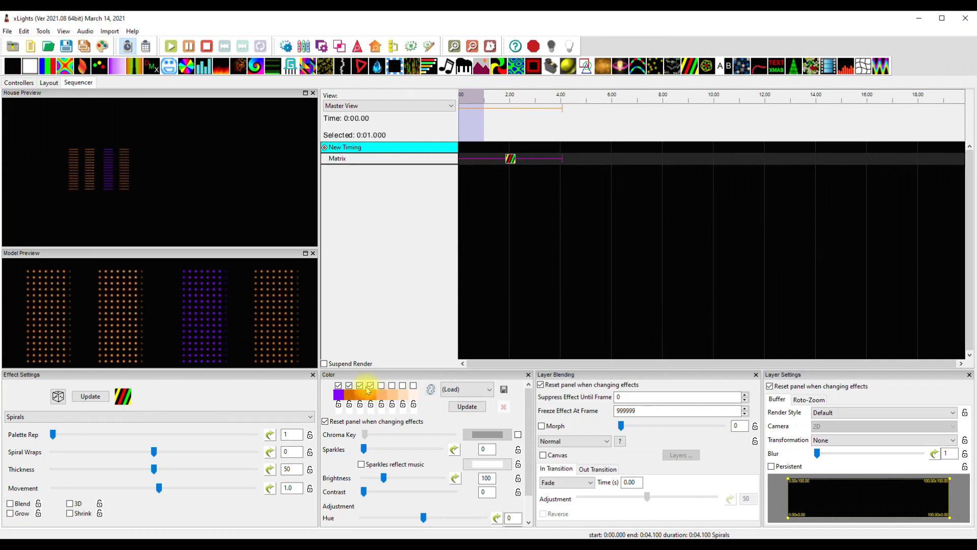
# Step: Save the purple and orange palette, and check the show's palettes folder for its file
pyautogui.click(504, 392)
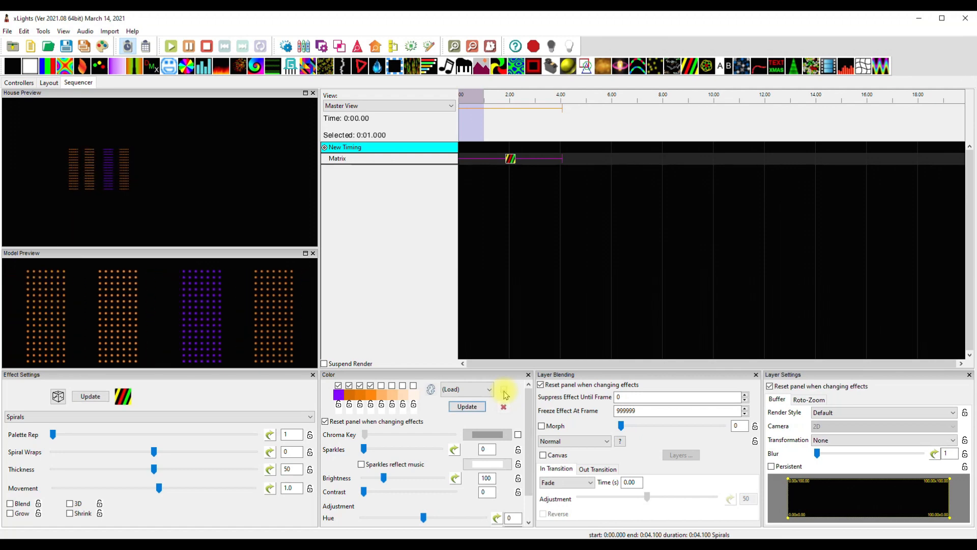
pyautogui.click(467, 406)
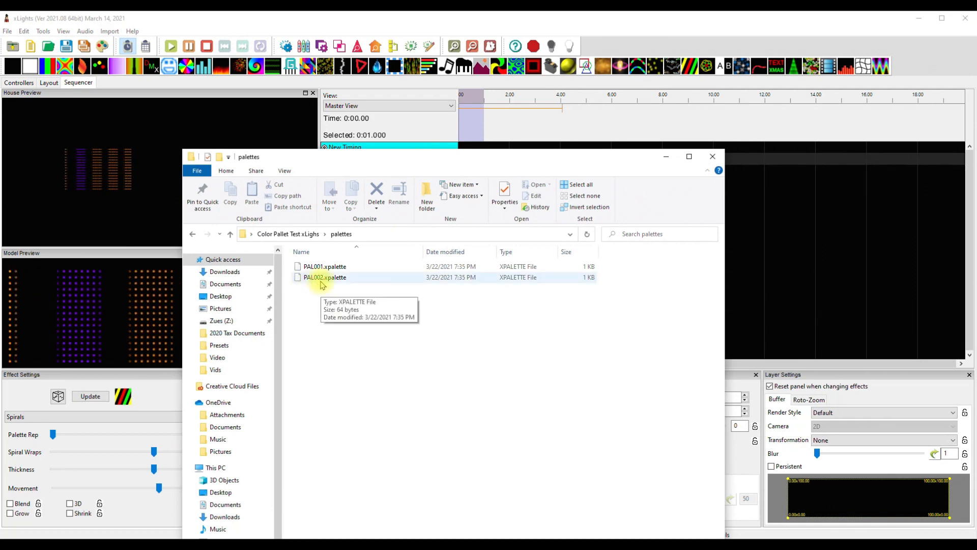
pyautogui.click(665, 156)
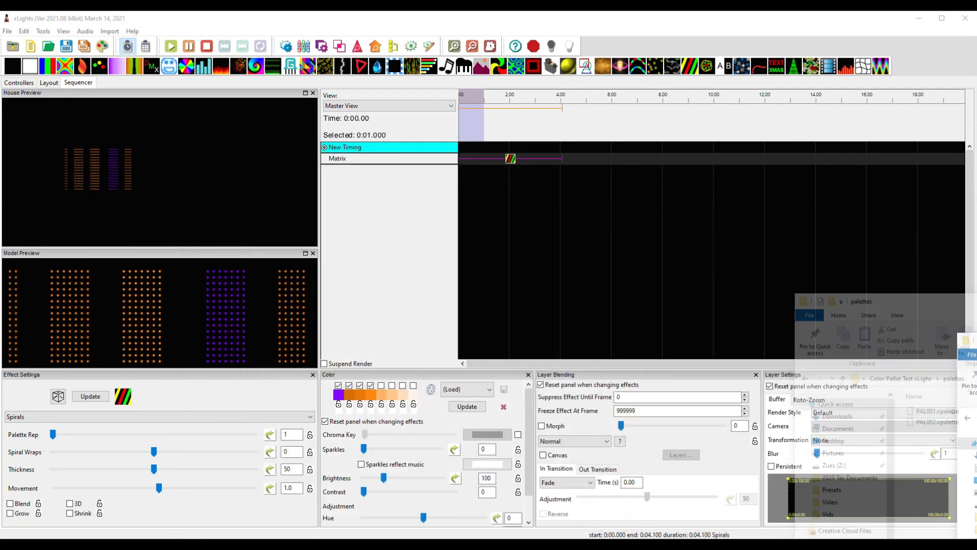
# Step: Review the list of loadable palettes and the palette files stored in the show's palettes folder
pyautogui.click(490, 390)
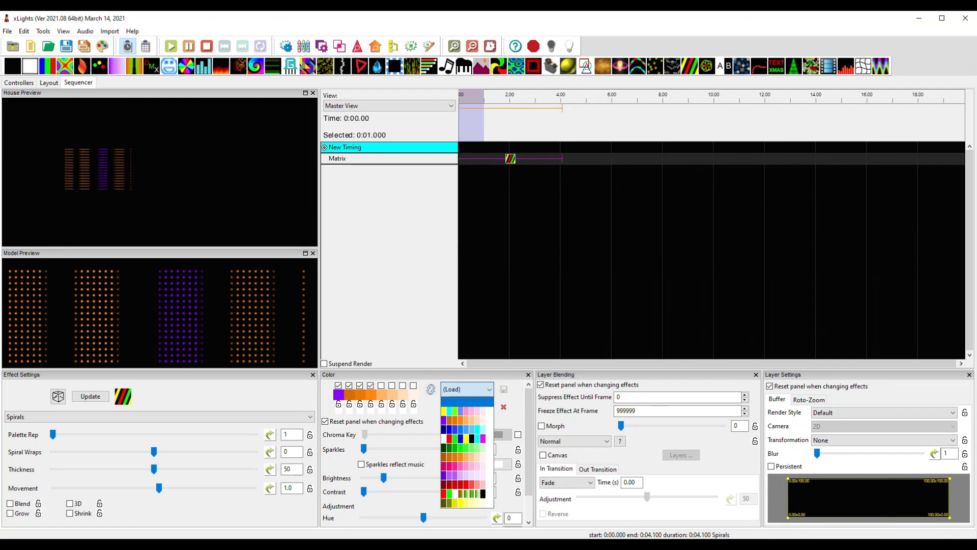
pyautogui.moveTo(976, 351); pyautogui.dragTo(589, 129)
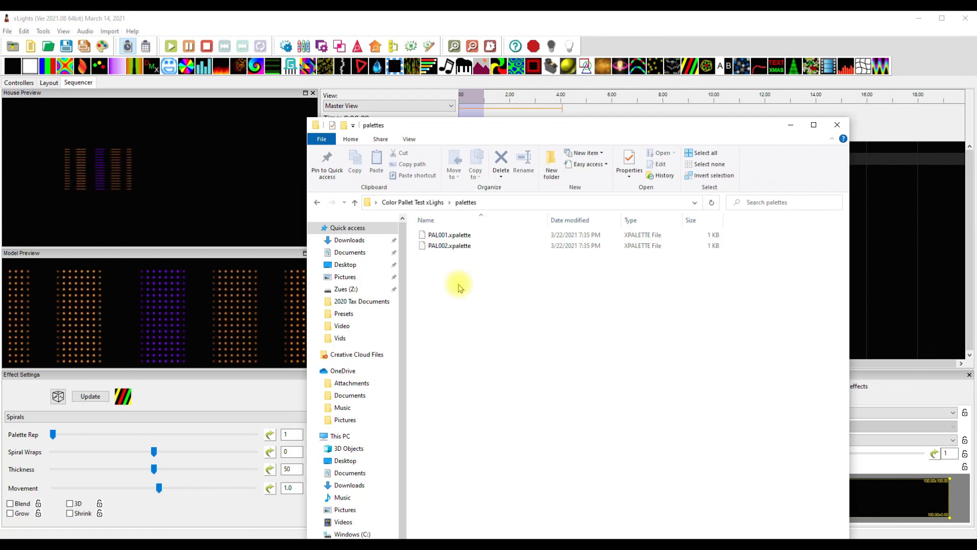
pyautogui.moveTo(466, 127); pyautogui.dragTo(976, 320)
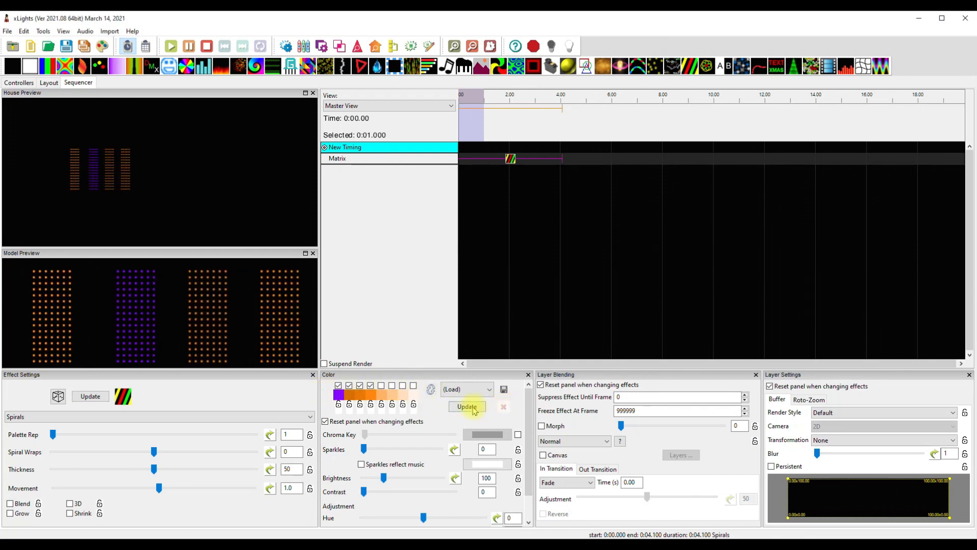
# Step: Load the pink preset palette, open the list of loadable palettes, and review the palette files in the show's palettes folder
pyautogui.click(487, 389)
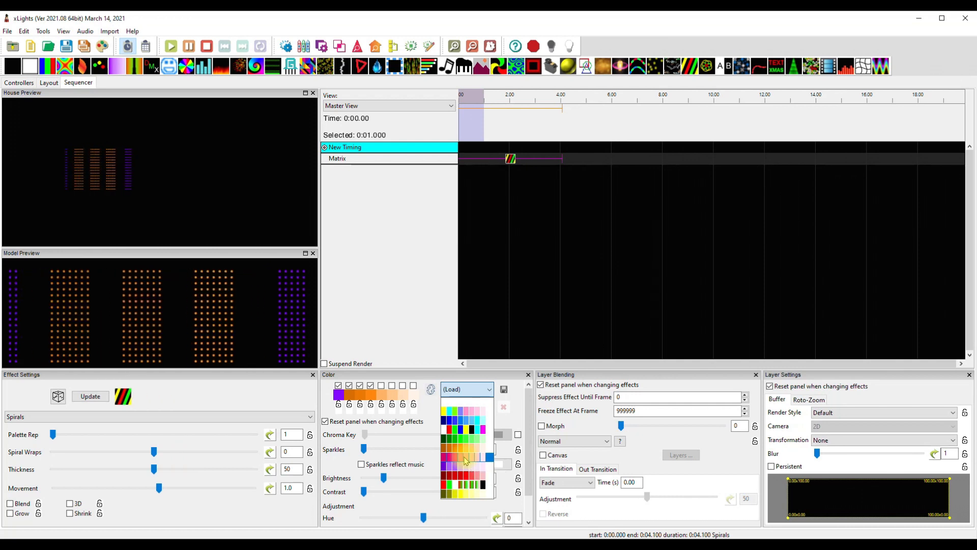
pyautogui.click(465, 460)
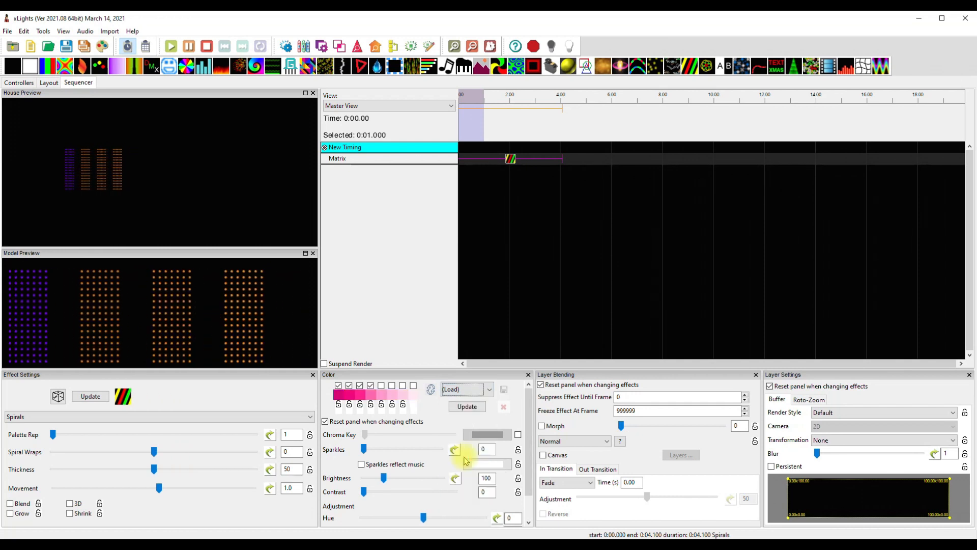
pyautogui.click(483, 389)
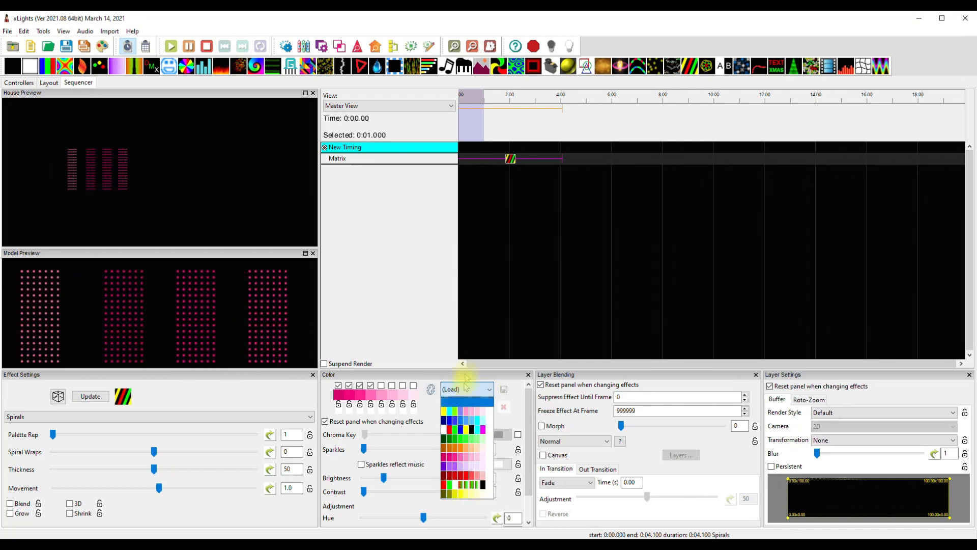
pyautogui.click(473, 401)
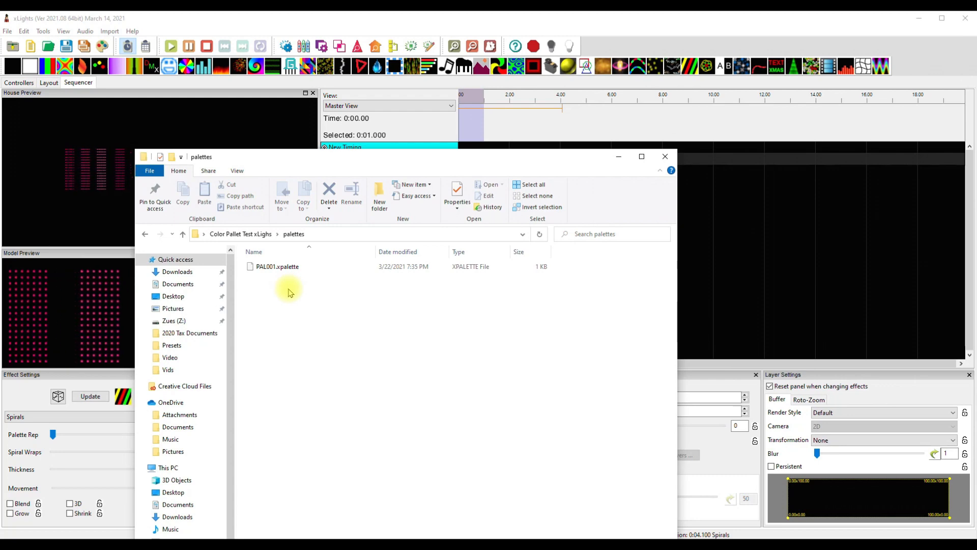
pyautogui.moveTo(280, 157); pyautogui.dragTo(976, 176)
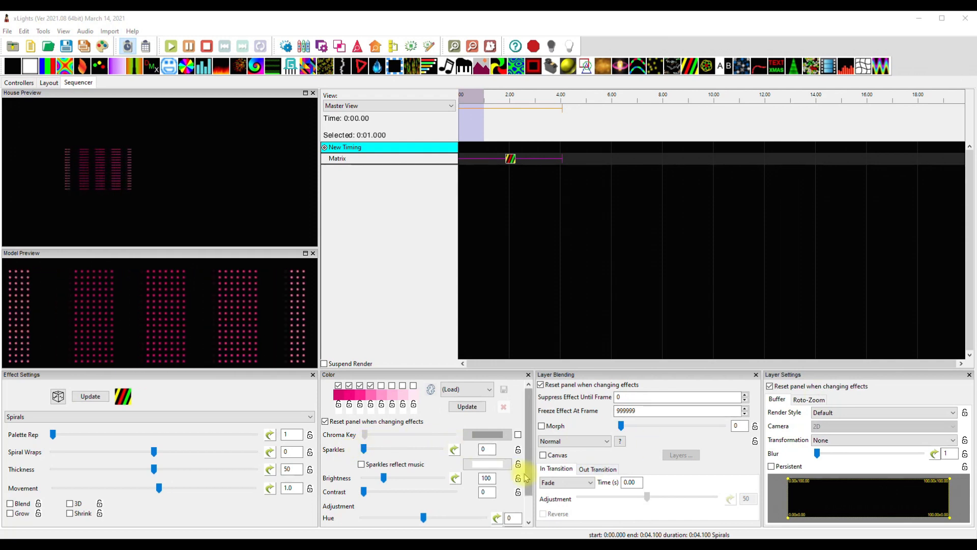
# Step: Load the saved yellow, cyan, green and lavender palette and apply a red, green, lavender and pink curve to its fourth colour
pyautogui.click(488, 389)
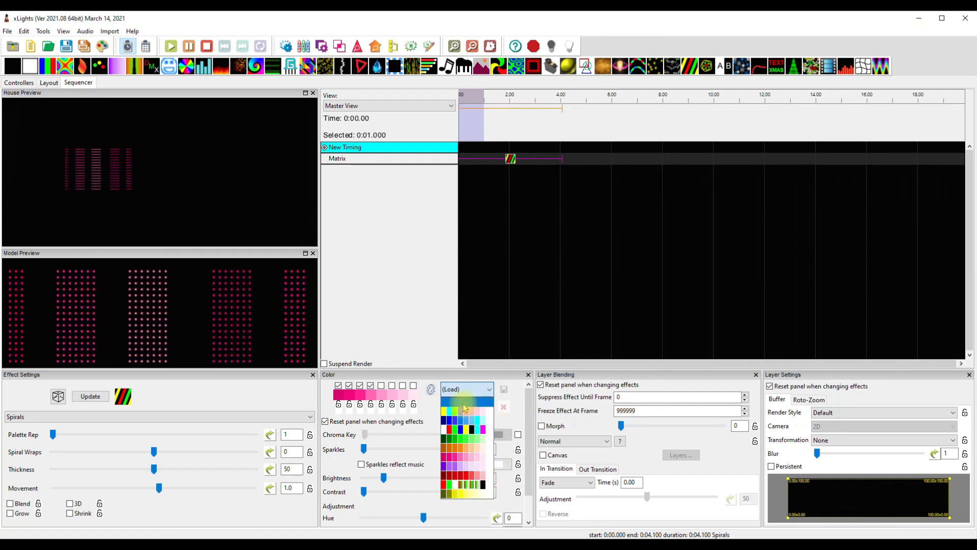
pyautogui.click(468, 412)
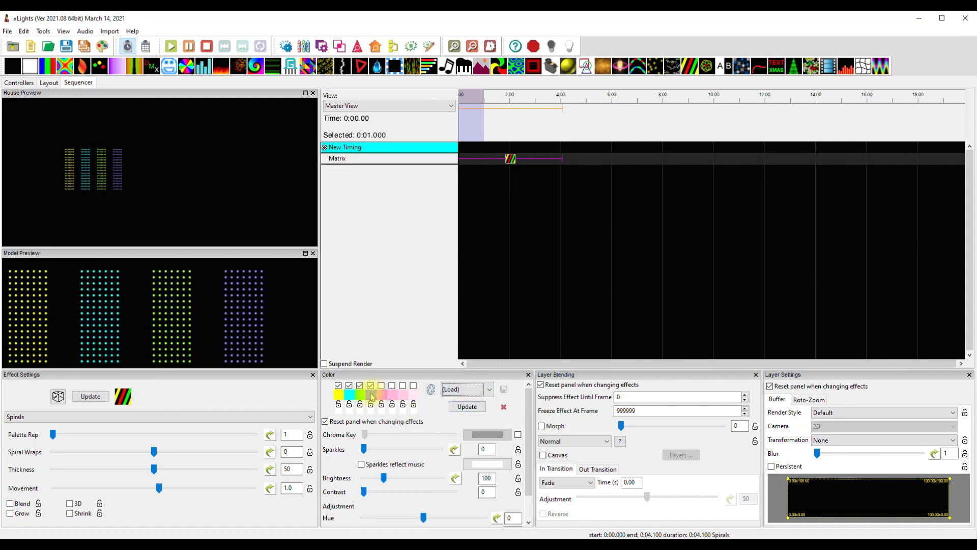
pyautogui.click(371, 396)
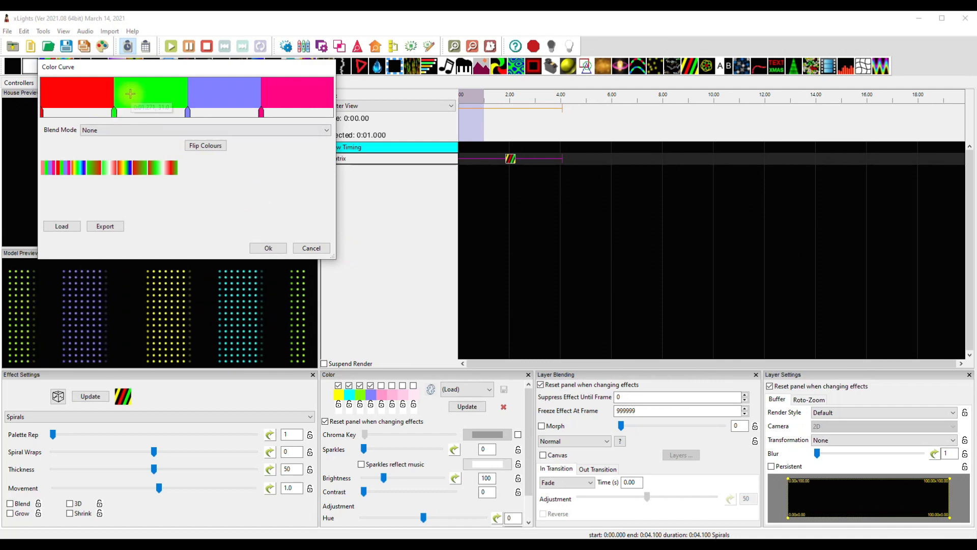
pyautogui.click(260, 248)
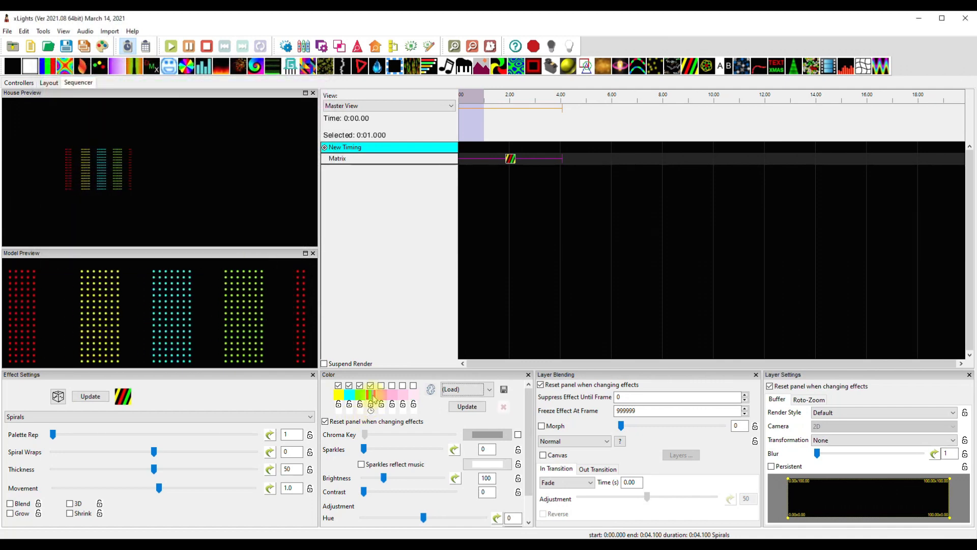
# Step: Save the palette with the colour curve and check for its file in the show's palettes folder
pyautogui.click(505, 391)
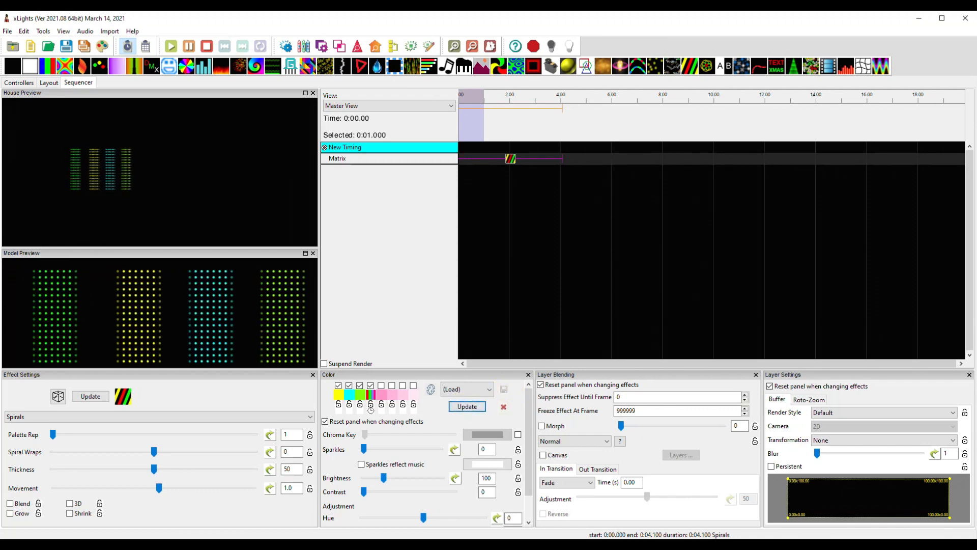
pyautogui.moveTo(1, 122); pyautogui.dragTo(458, 129)
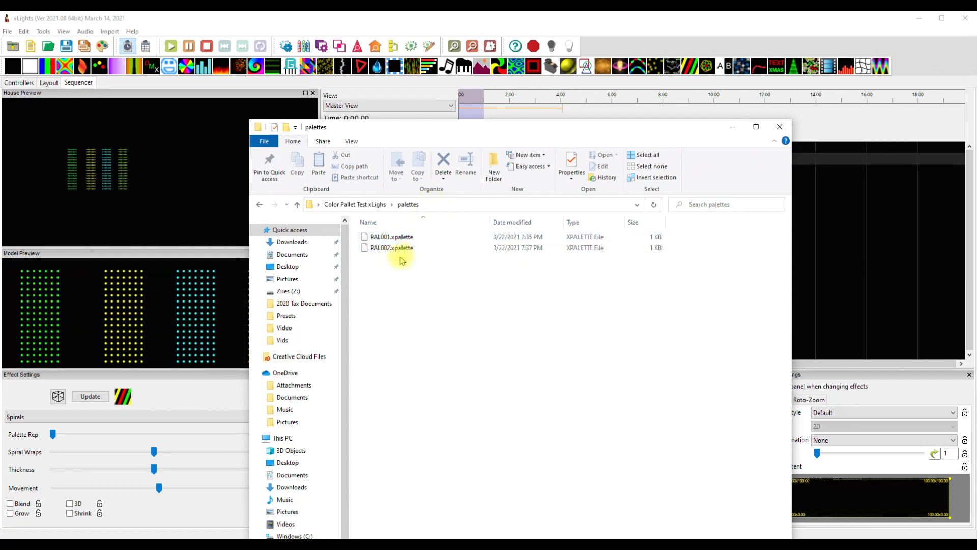
pyautogui.moveTo(390, 129); pyautogui.dragTo(0, 131)
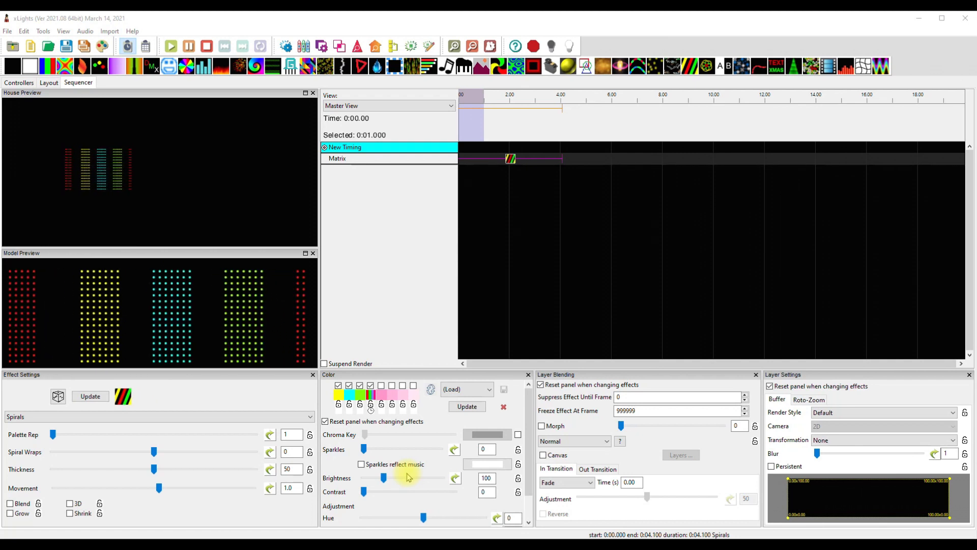
# Step: Open the fourth colour's curve and add a spring-green stop in the middle of its red section
pyautogui.click(371, 397)
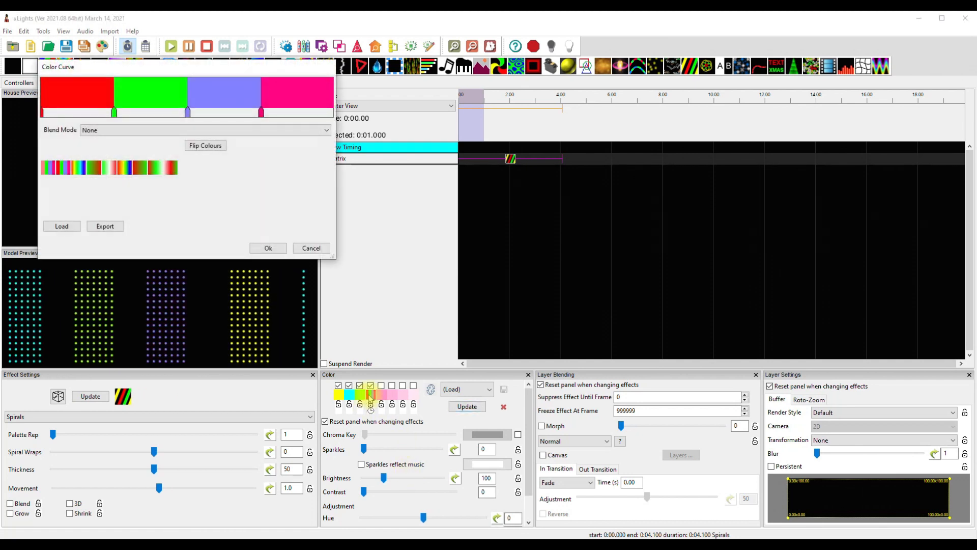
pyautogui.click(80, 104)
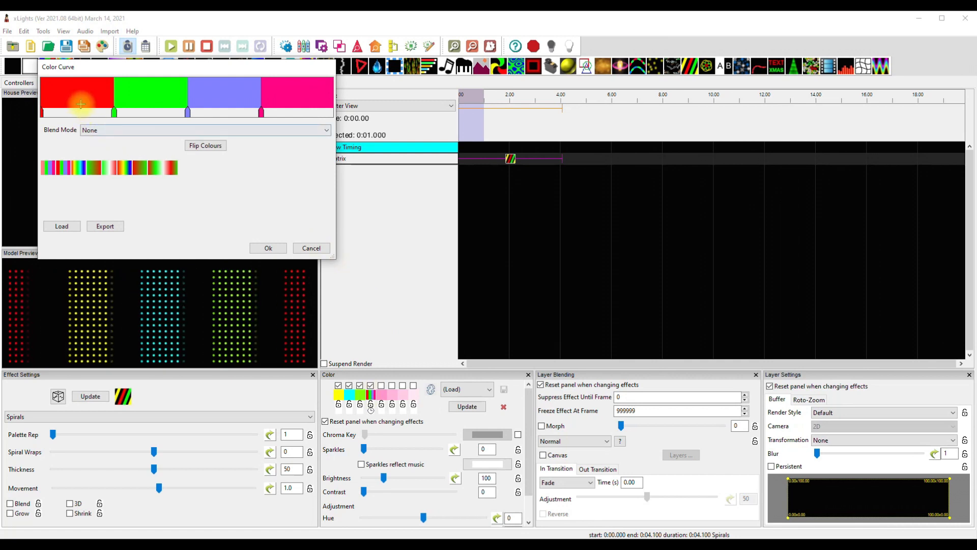
pyautogui.doubleClick(80, 104)
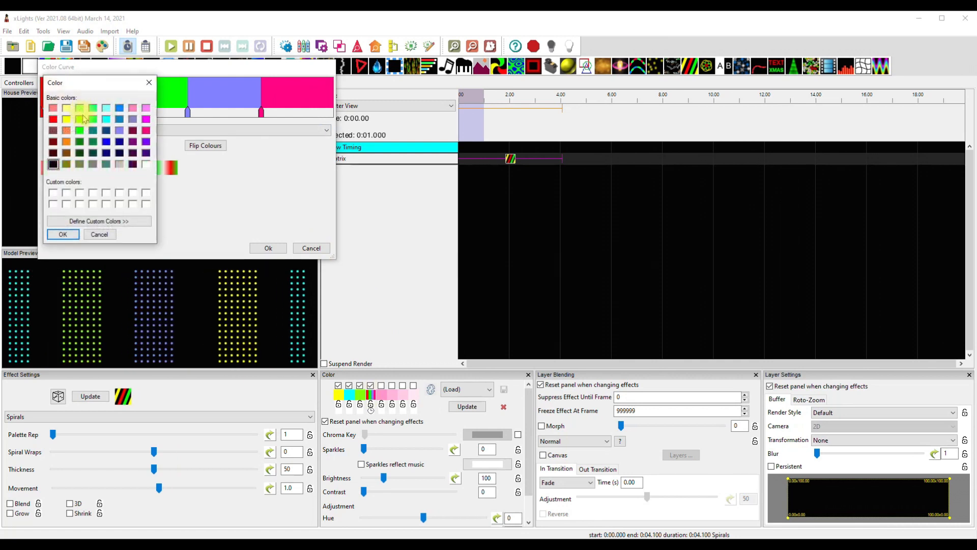
pyautogui.click(93, 108)
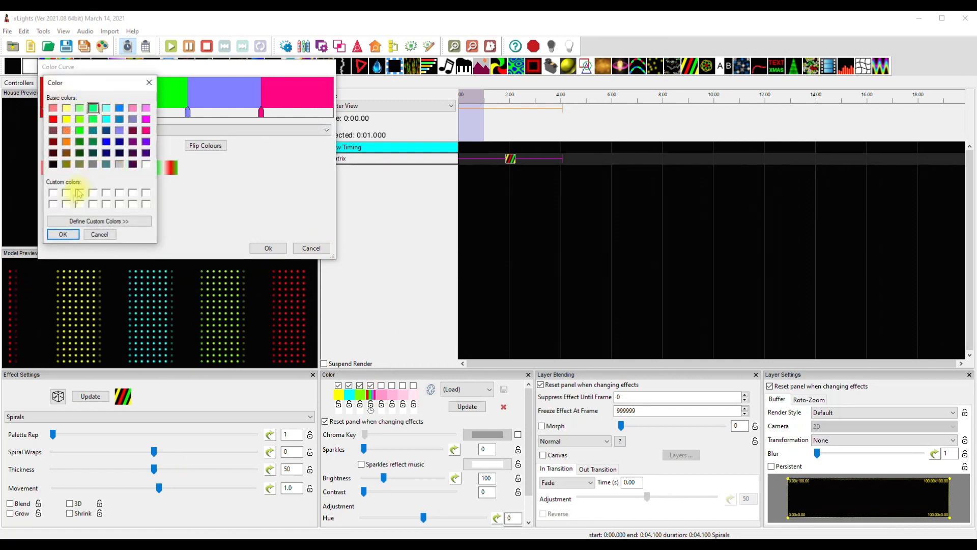
pyautogui.click(63, 234)
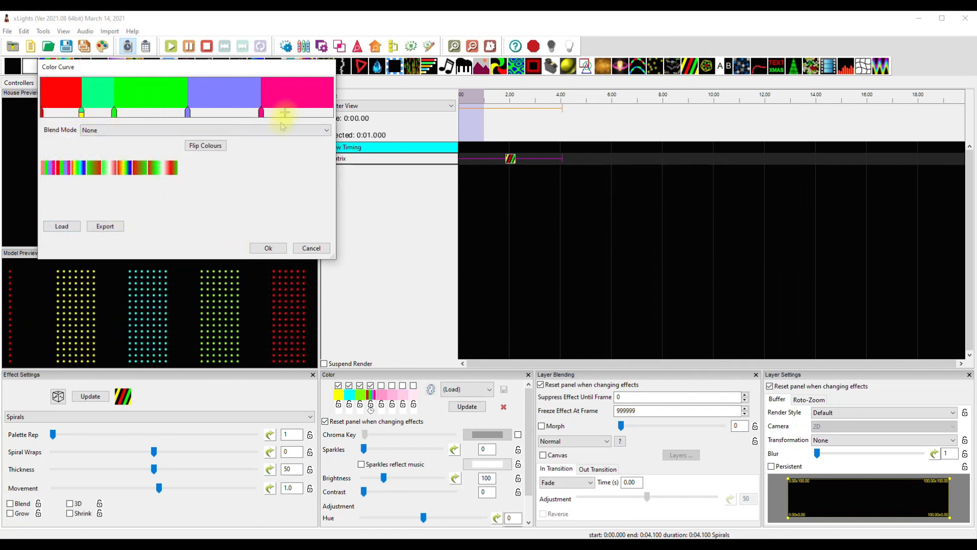
# Step: Enlarge the Color Curve window, add a lavender stop halfway along the green section, and set Blend Mode to Gradient
pyautogui.moveTo(337, 174); pyautogui.dragTo(825, 209)
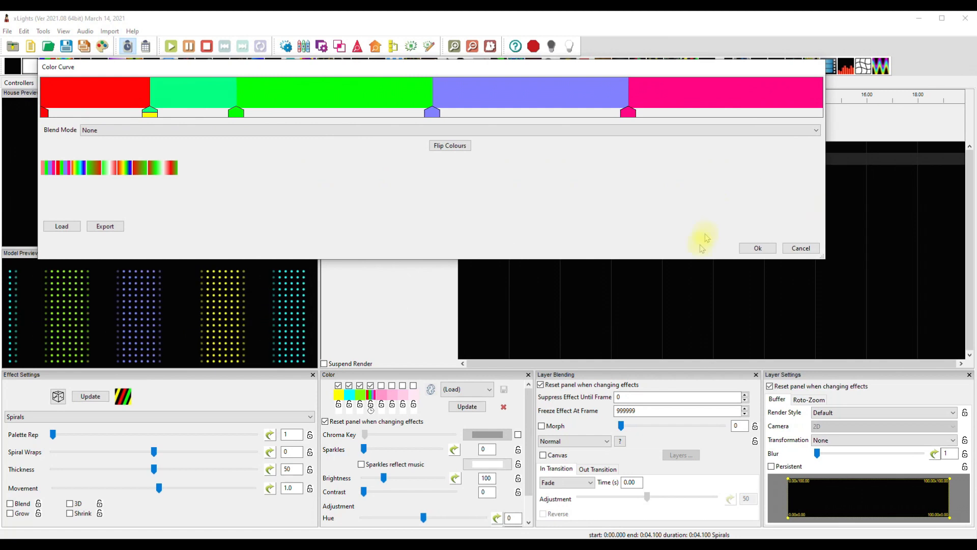
pyautogui.click(337, 106)
pyautogui.click(337, 107)
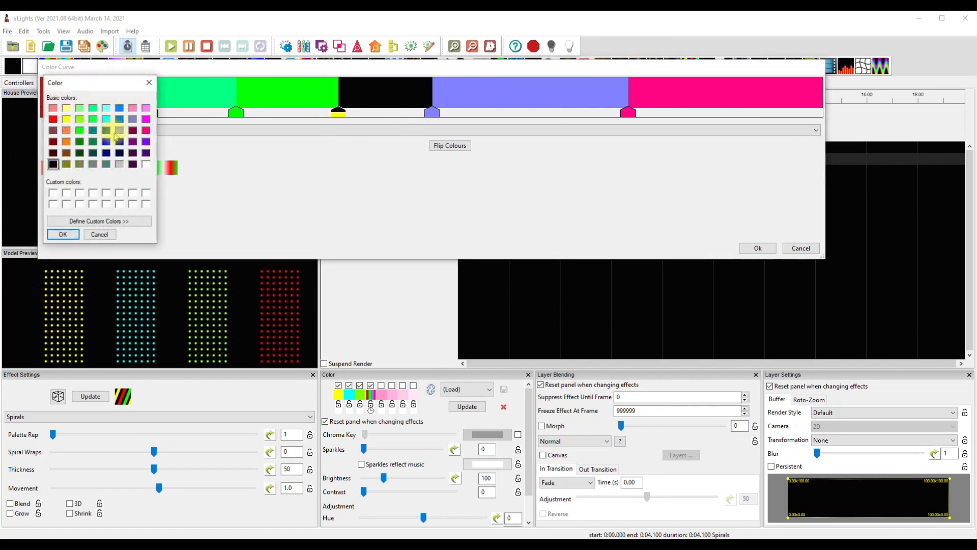
pyautogui.click(67, 244)
pyautogui.click(146, 132)
pyautogui.click(152, 149)
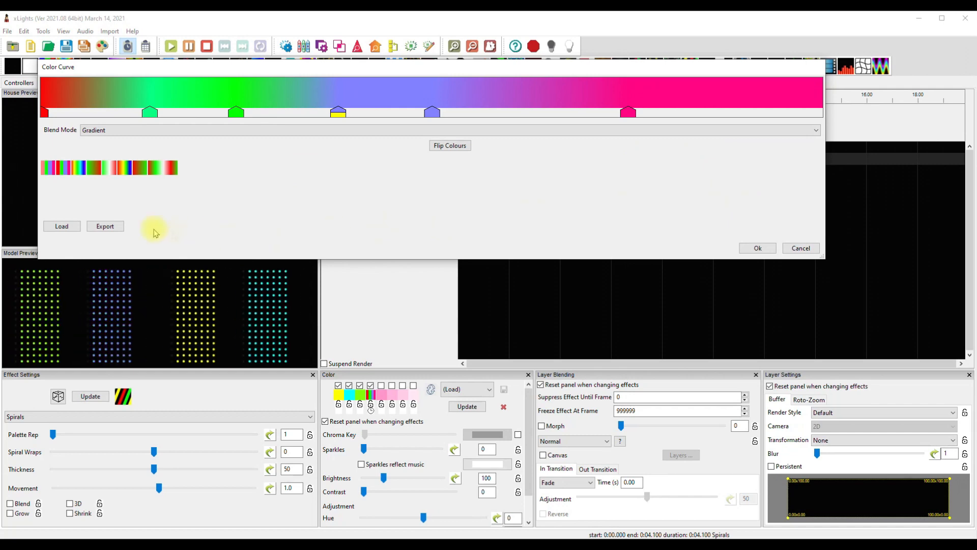
# Step: Export the colour curve as "ColorCurve Easter 3" in the show's colorcurves folder and apply it to the fourth colour
pyautogui.click(106, 226)
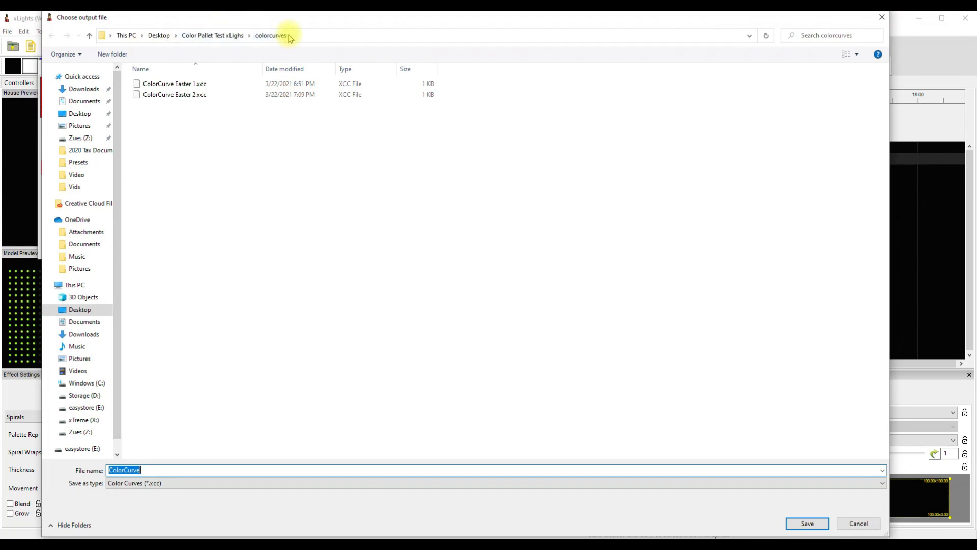
pyautogui.click(155, 471)
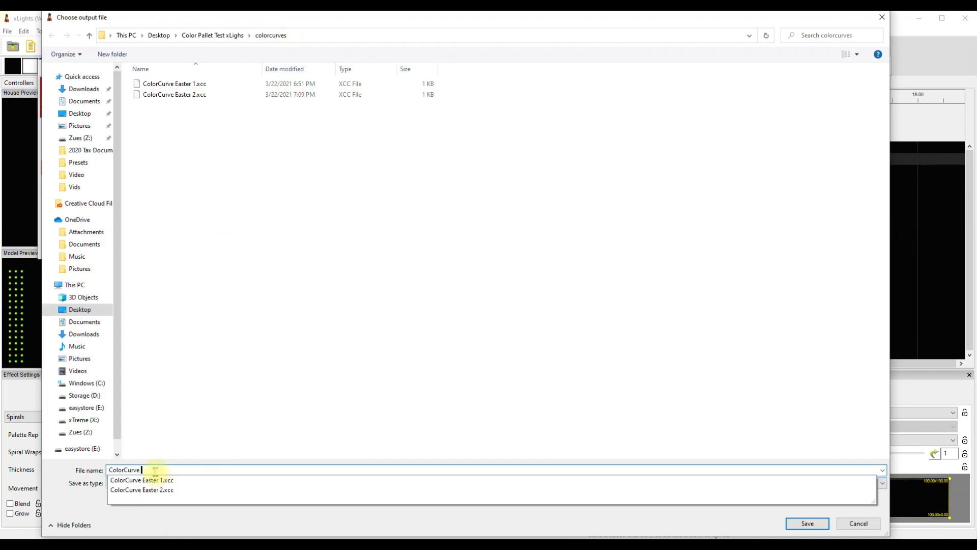
pyautogui.write('Easter 3')
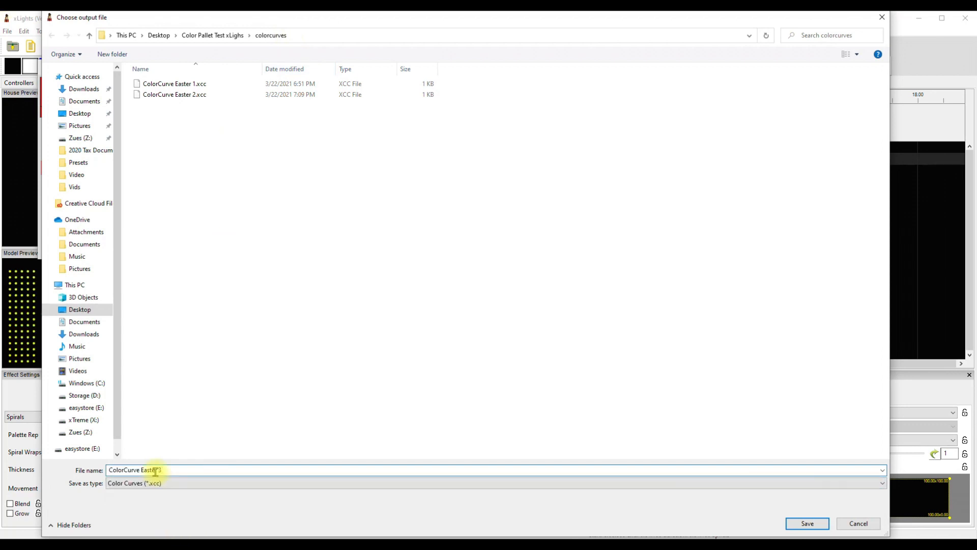
pyautogui.click(819, 526)
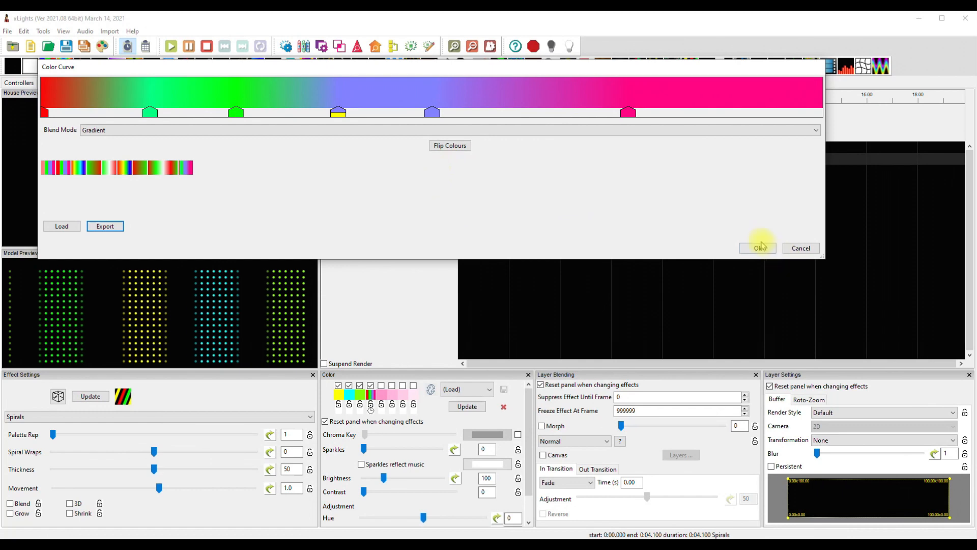
pyautogui.click(759, 248)
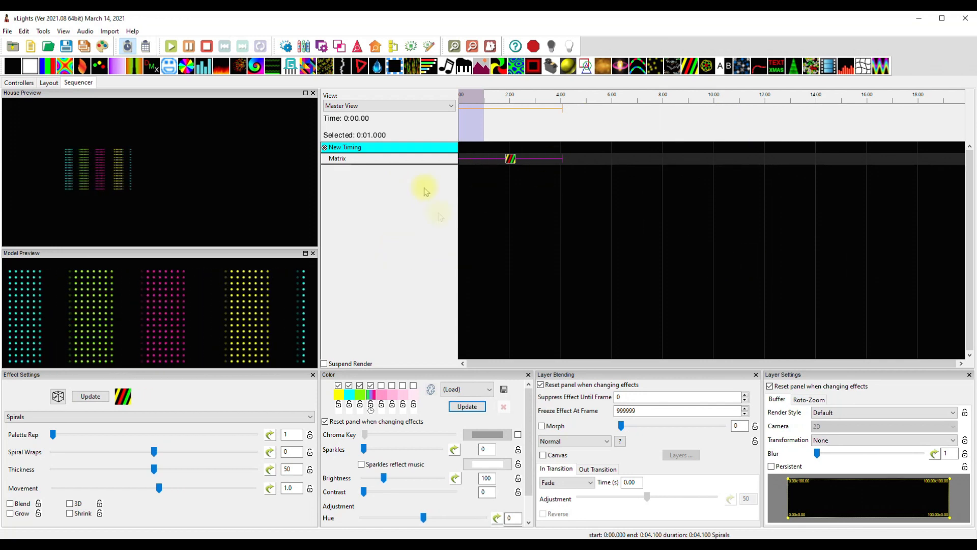
# Step: Select the Spirals effect on the Matrix model and load the pink preset palette
pyautogui.click(507, 158)
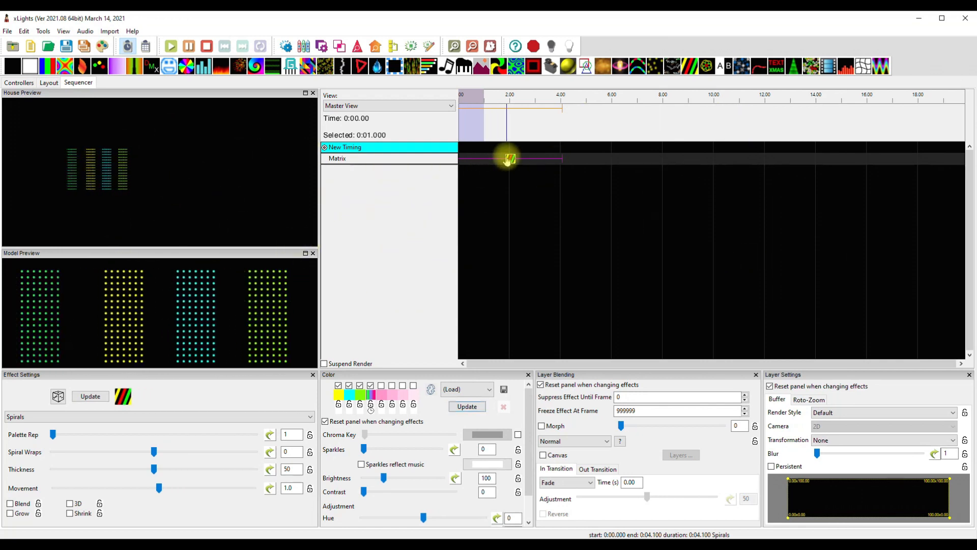
pyautogui.click(478, 395)
pyautogui.click(469, 469)
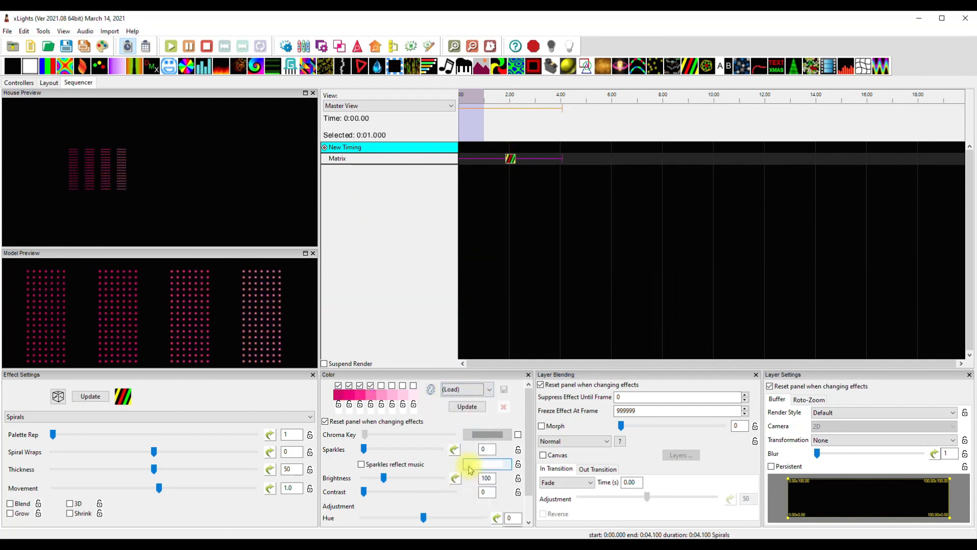
# Step: Load the exported "ColorCurve Easter 3" file into the eighth colour of the pink palette and apply it
pyautogui.click(415, 396)
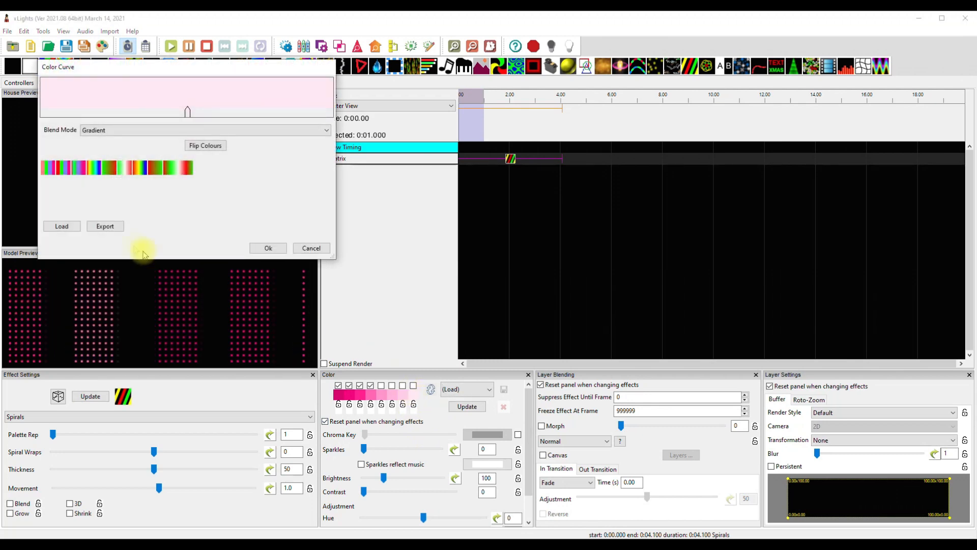
pyautogui.click(62, 226)
pyautogui.click(176, 105)
pyautogui.click(807, 523)
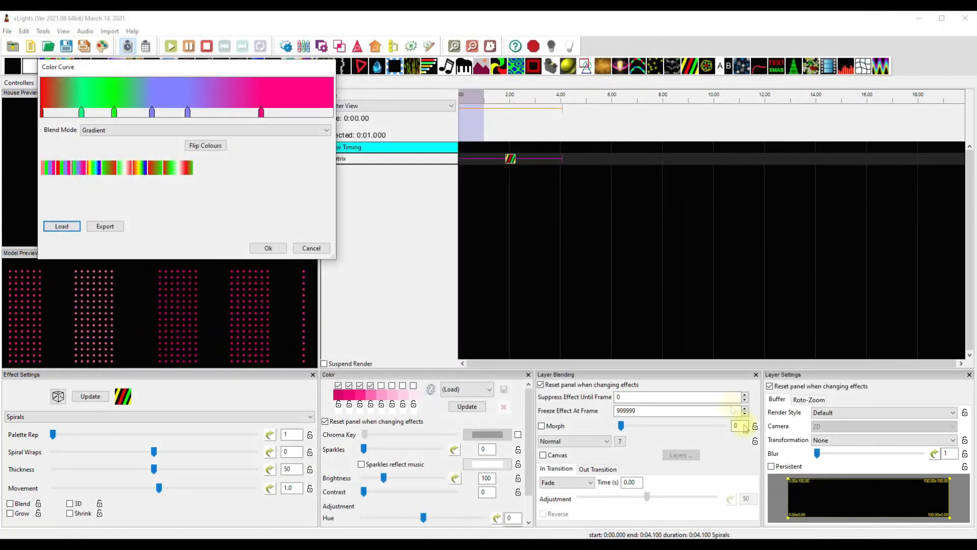
pyautogui.click(268, 248)
# Step: Enable the eighth colour with the curve and disable the first four pink colours
pyautogui.click(412, 385)
pyautogui.click(338, 386)
pyautogui.click(349, 385)
pyautogui.click(360, 386)
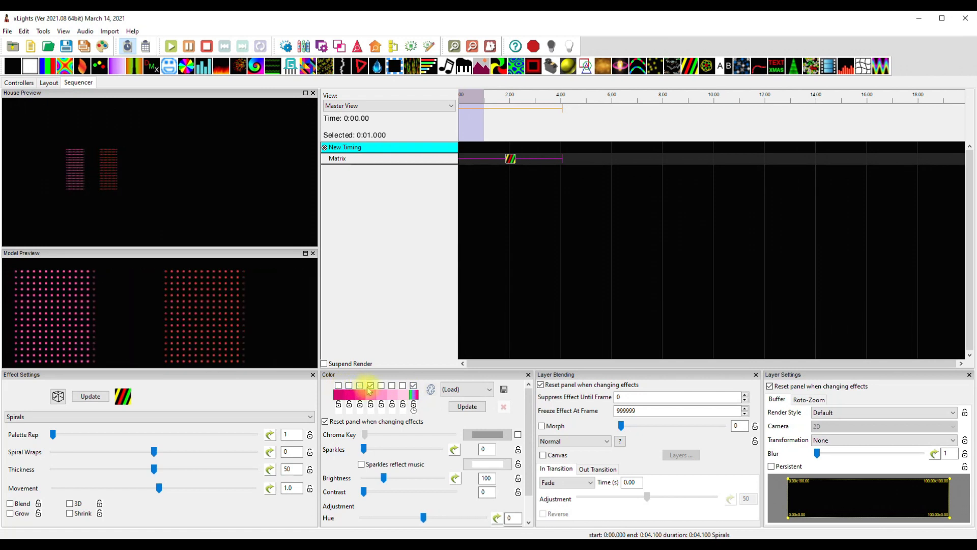
pyautogui.click(369, 386)
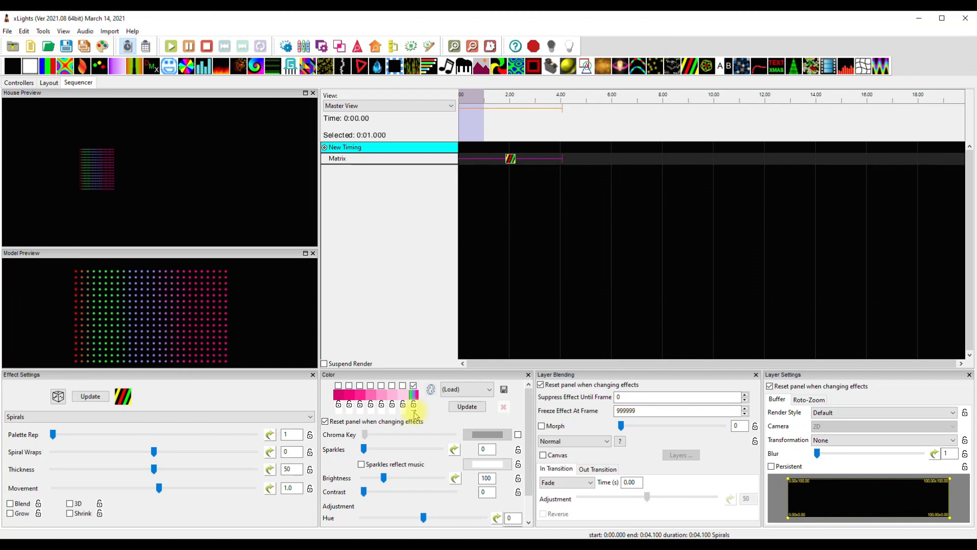
# Step: Make the eighth colour's curve run horizontally across the model instead of over time, and set its Blend Mode to None
pyautogui.click(414, 406)
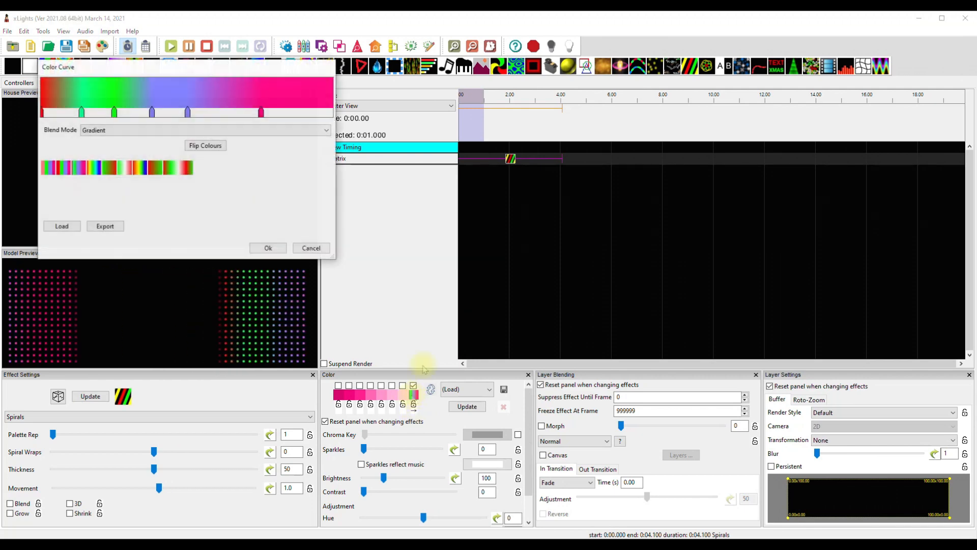
pyautogui.click(163, 131)
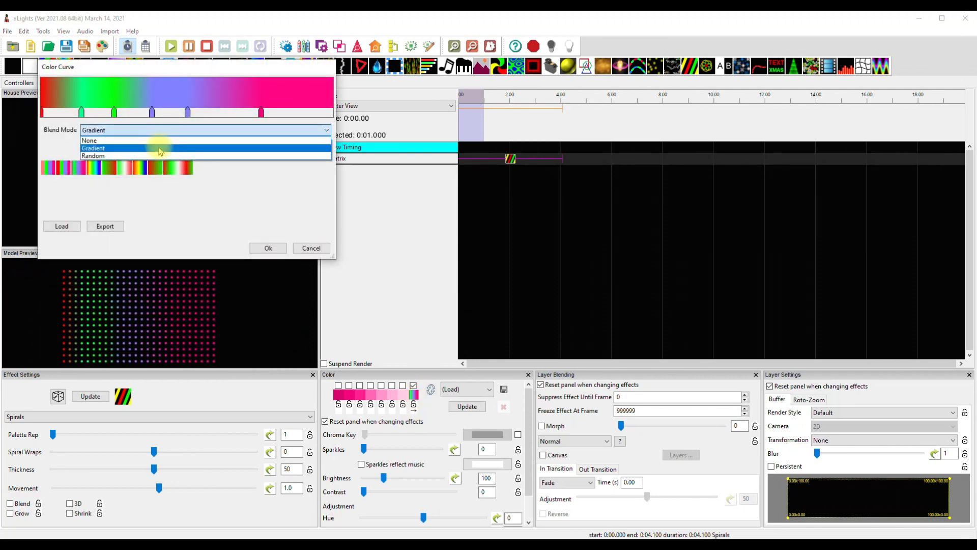
pyautogui.click(160, 148)
pyautogui.click(158, 132)
pyautogui.click(158, 141)
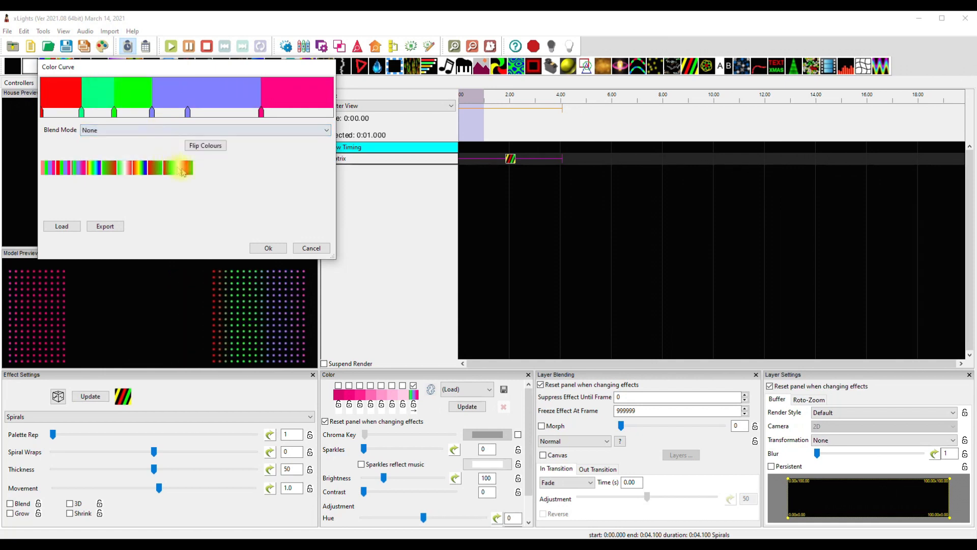
pyautogui.click(270, 249)
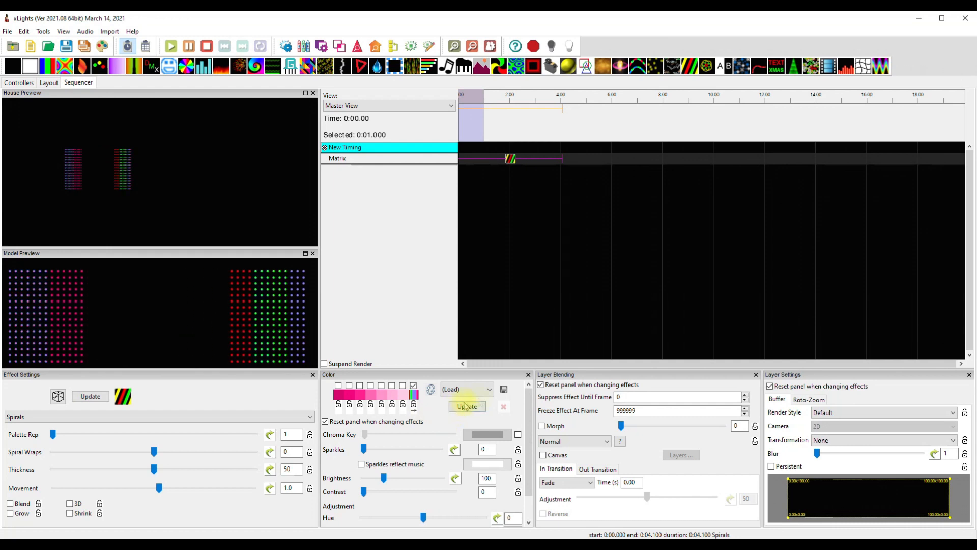
# Step: Review the list of loadable palettes and reopen the eighth colour's curve
pyautogui.click(479, 390)
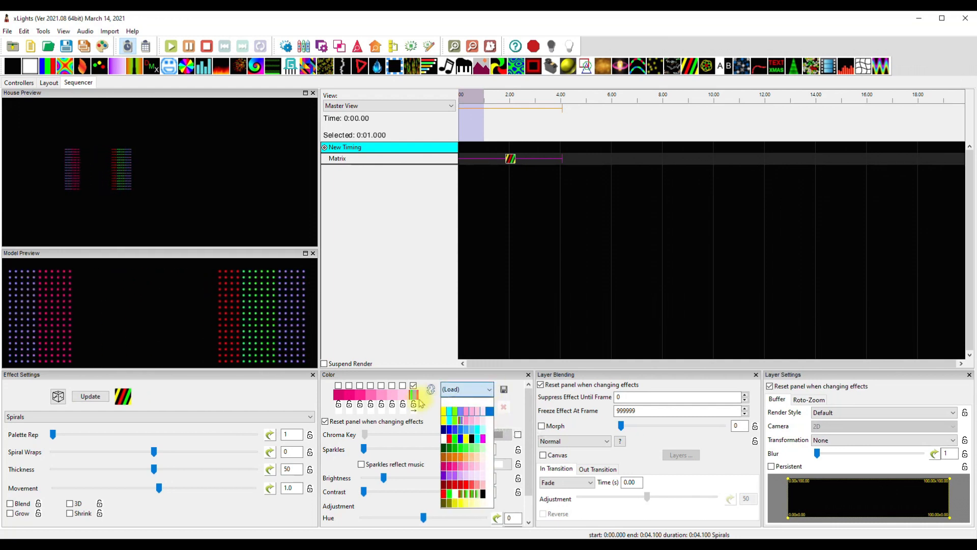
pyautogui.click(413, 394)
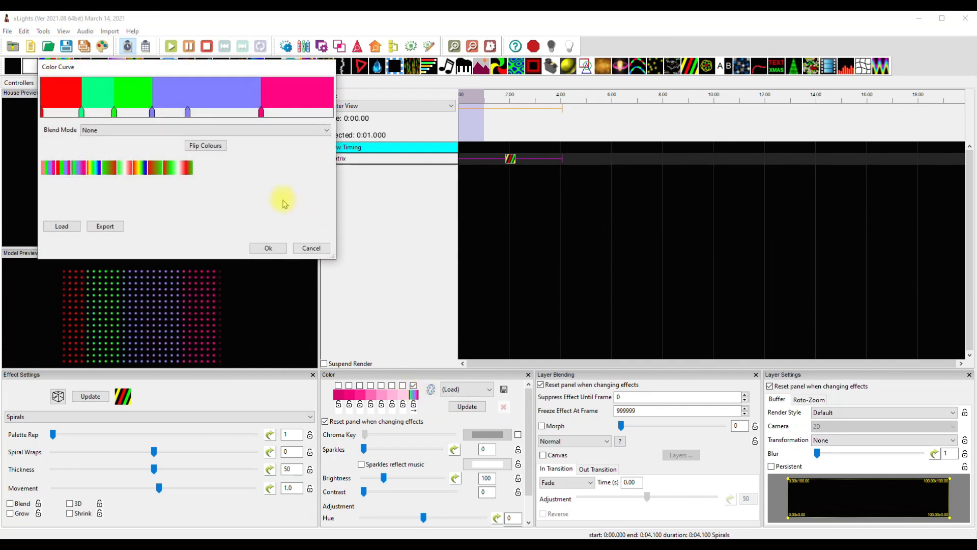